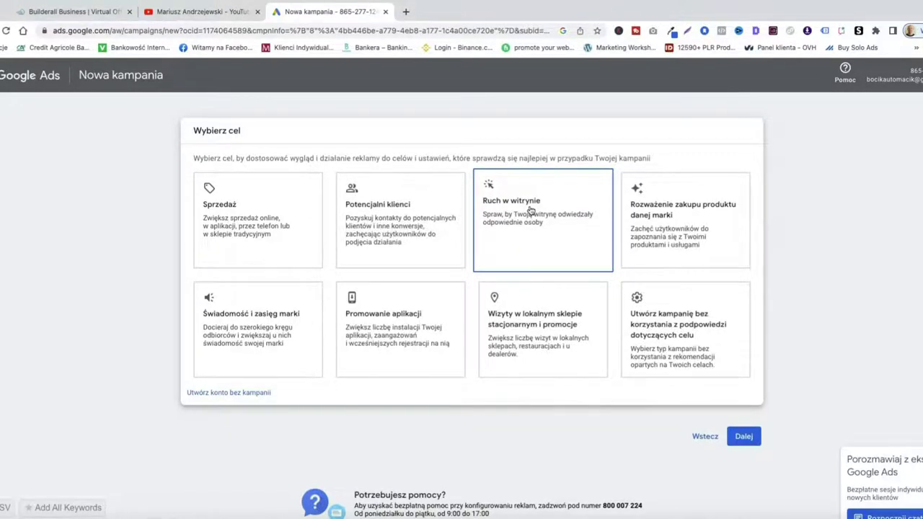
- Choose Ruch w witrynie as the campaign goal and Sieć wyszukiwania as the campaign type, and continue to the settings
click(529, 210)
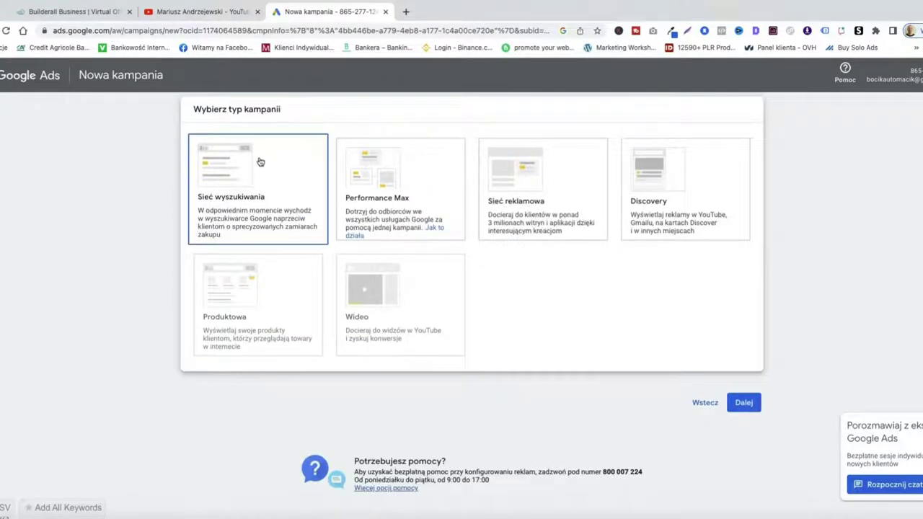
click(391, 171)
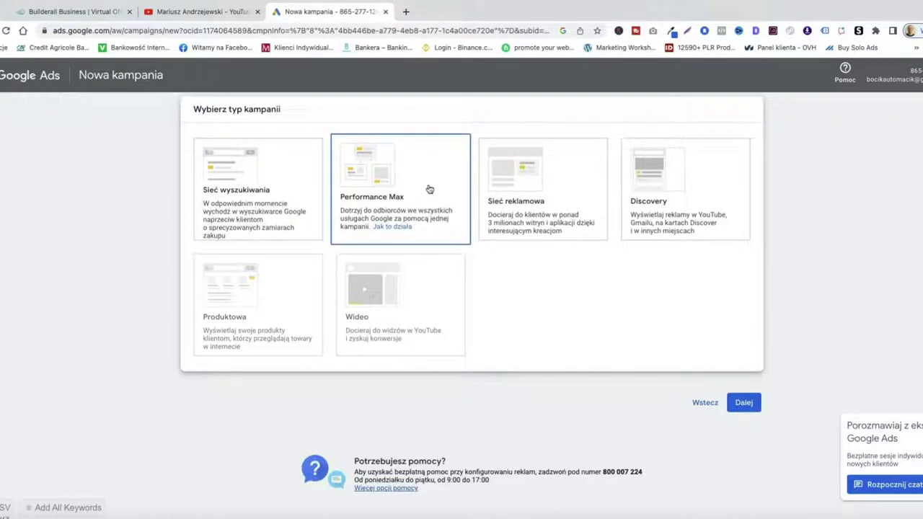
click(488, 189)
click(668, 200)
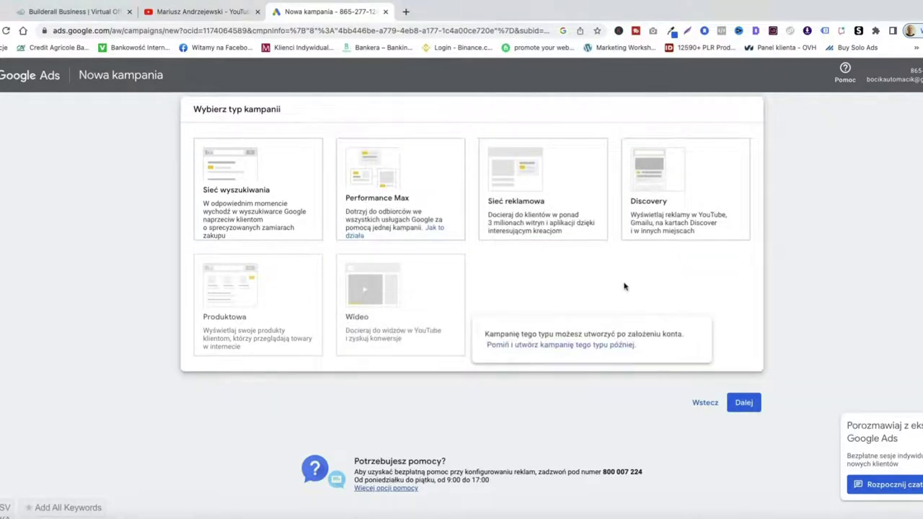
scroll(815, 292, up, 1)
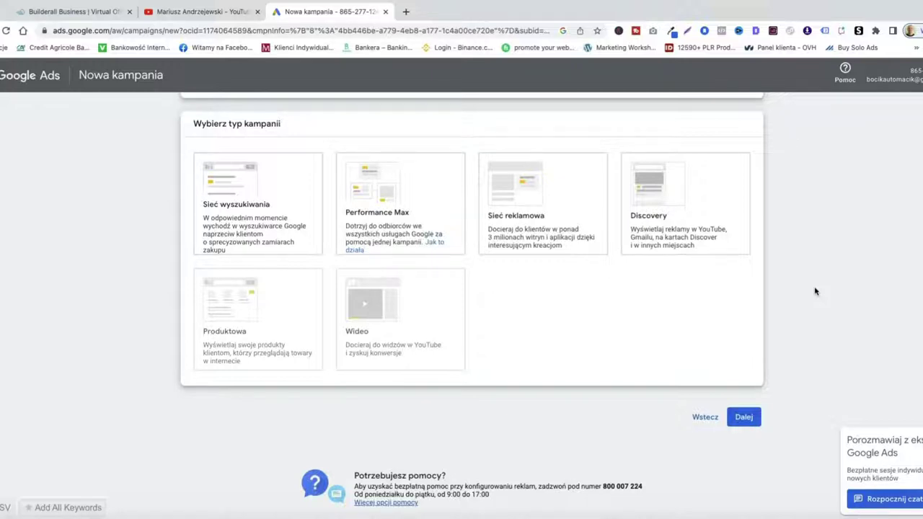
click(242, 222)
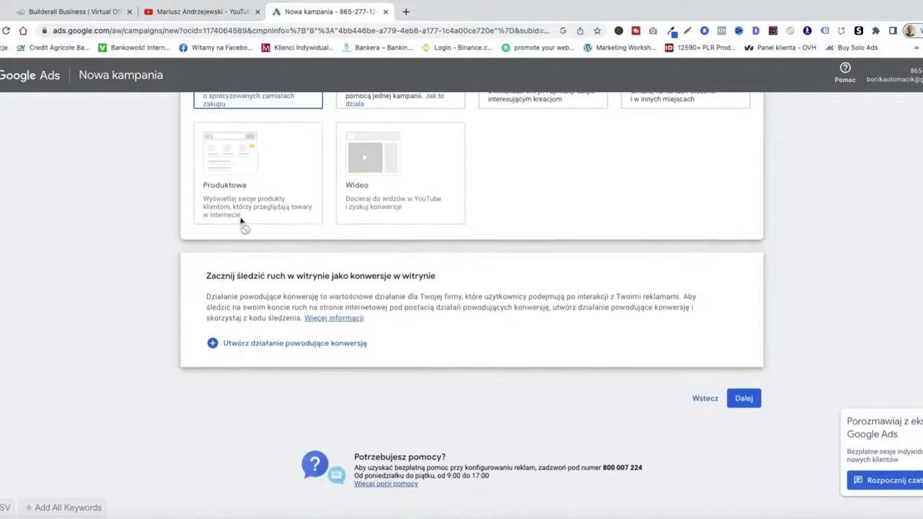
click(746, 396)
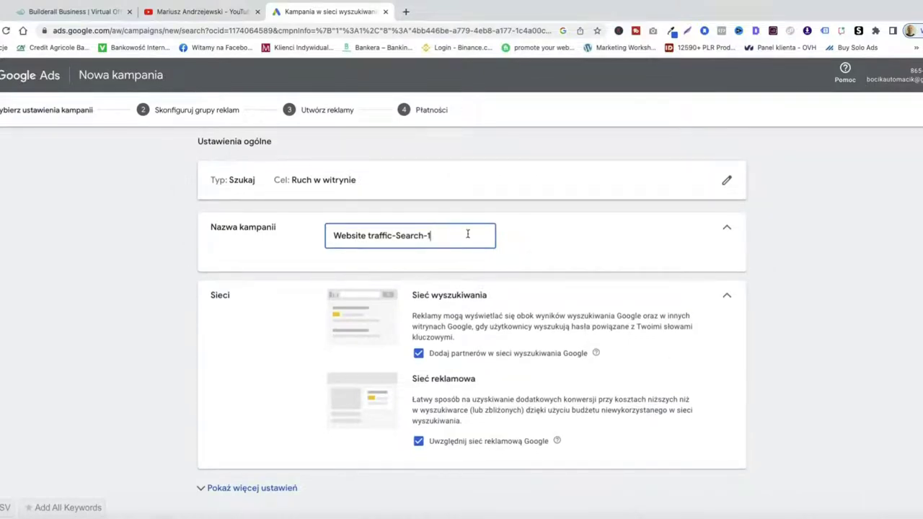
- Replace the default campaign name with "Test strona www"
key(BackSpace)
key(BackSpace)
key(BackSpace)
key(BackSpace)
key(BackSpace)
key(BackSpace)
key(BackSpace)
key(BackSpace)
key(BackSpace)
key(BackSpace)
key(BackSpace)
key(BackSpace)
key(BackSpace)
key(BackSpace)
key(BackSpace)
key(BackSpace)
key(BackSpace)
key(BackSpace)
key(BackSpace)
key(BackSpace)
text(T)
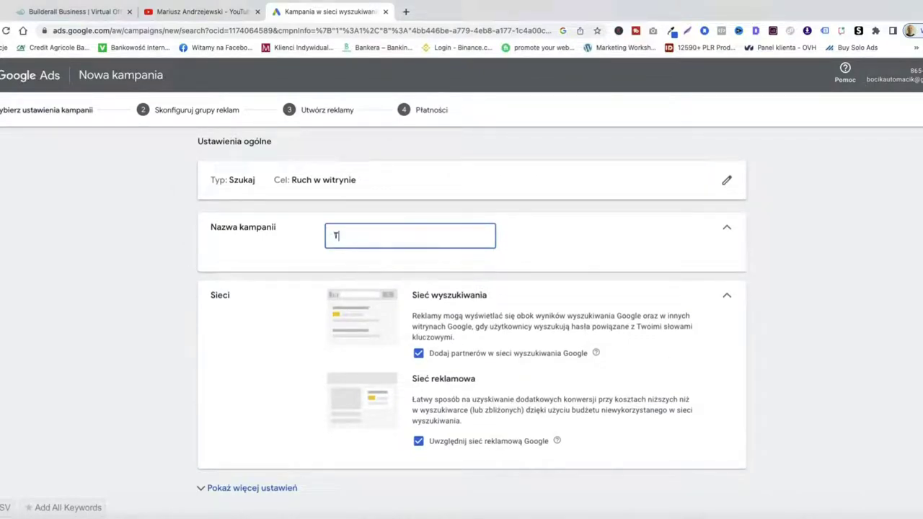
text(est strona www)
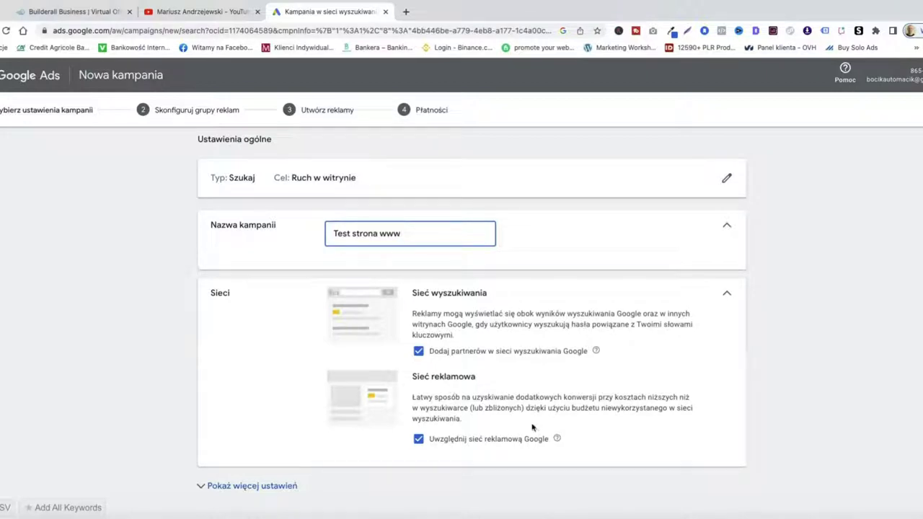
- Exclude the Google display network (sieć reklamowa Google) from the campaign's networks and check the explanation of search partners
click(418, 441)
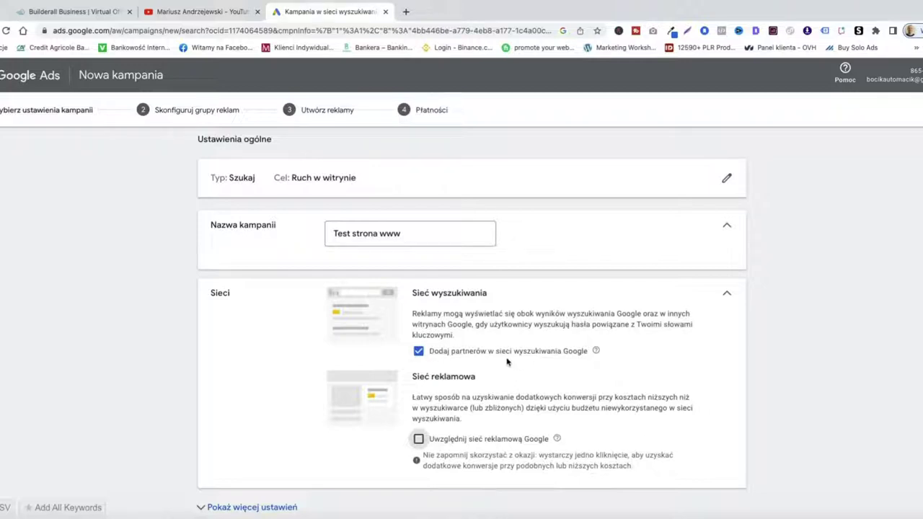
mouse_move(597, 354)
- Try targeting all countries and territories in the campaign's locations and switch the selection back to Polska
scroll(800, 387, down, 2)
scroll(800, 387, down, 2)
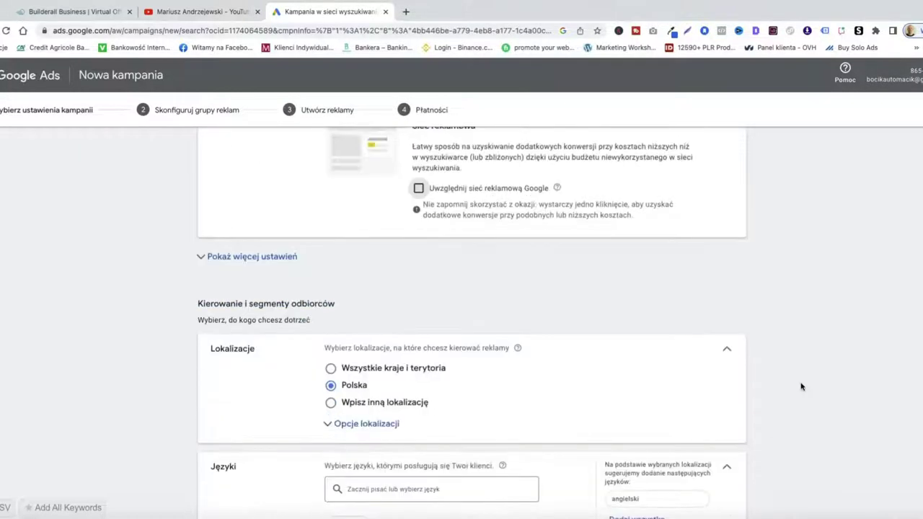
scroll(777, 368, down, 2)
click(413, 268)
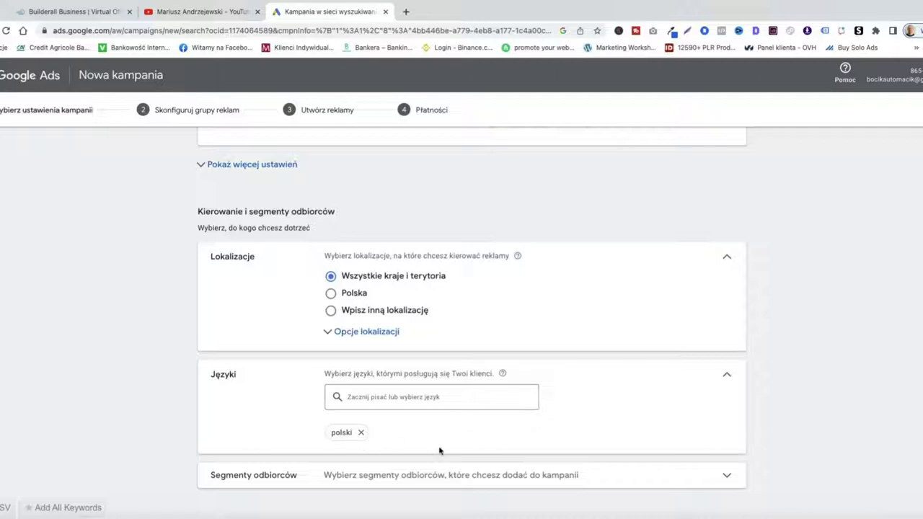
click(332, 295)
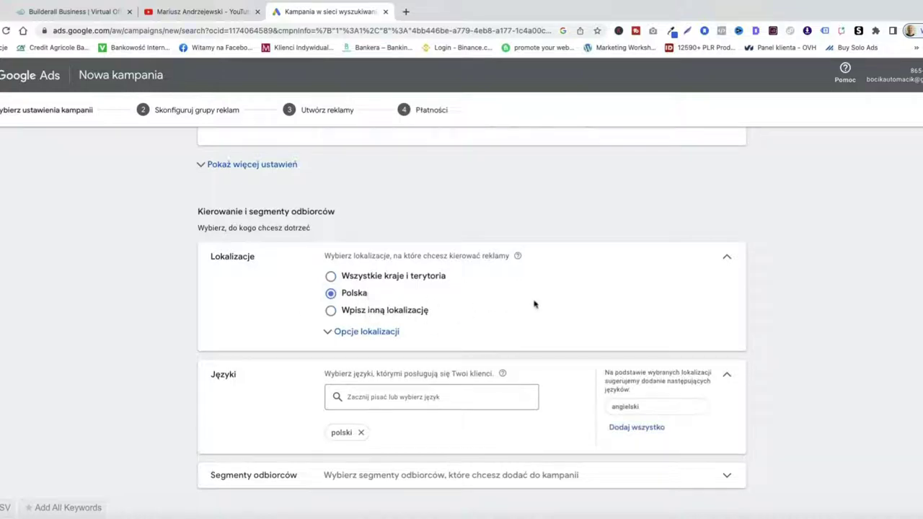
- Switch the targeting to a custom location and search the locations for wielkopolska
click(355, 310)
text(wielkopolsdki)
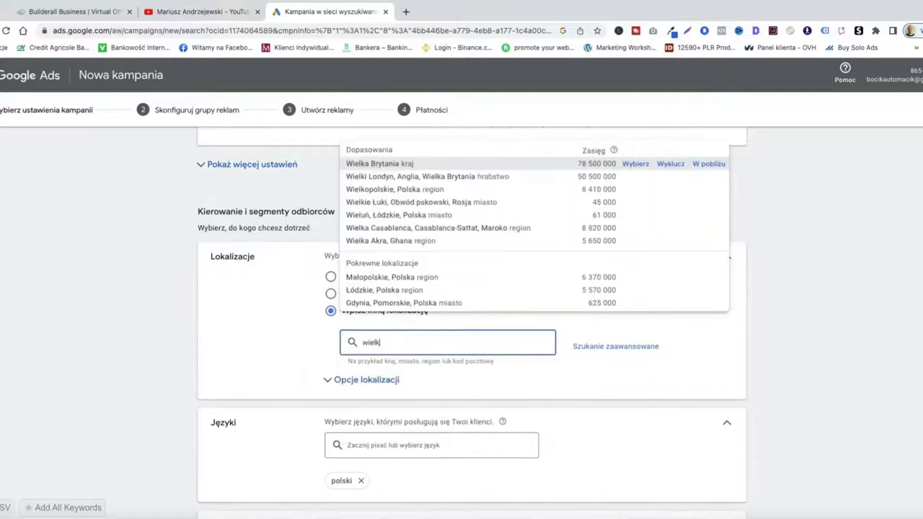
key(BackSpace)
key(BackSpace)
key(BackSpace)
text(ka)
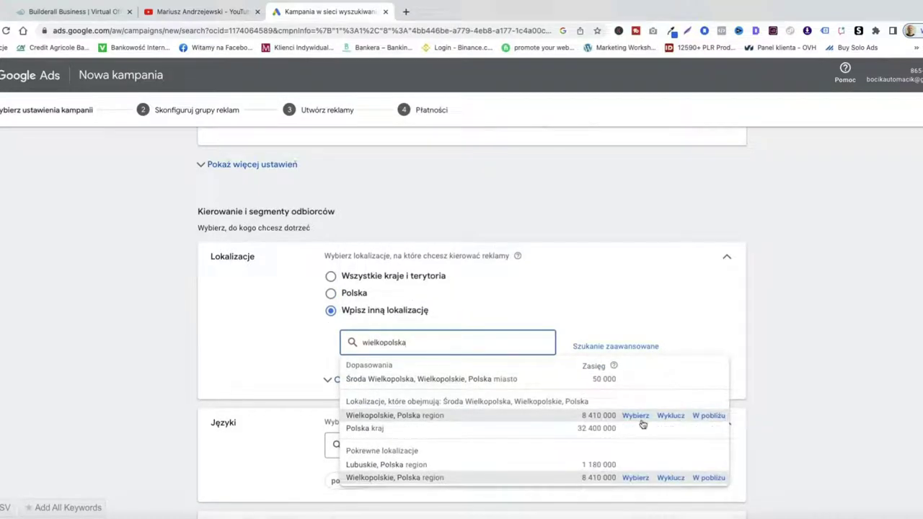
- Replace the location search with Poznań and add the city Poznań, Wielkopolskie, Polska as a targeted location
key(ctrl+a)
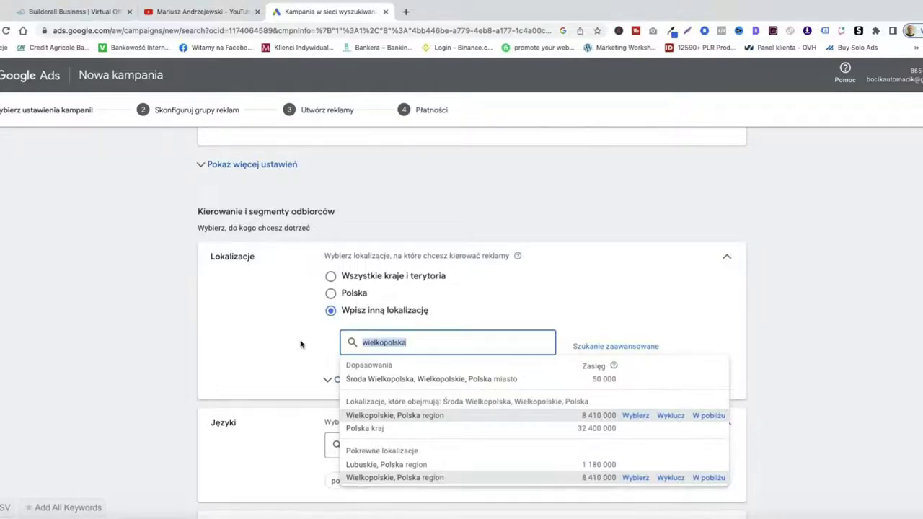
text(Ponznań)
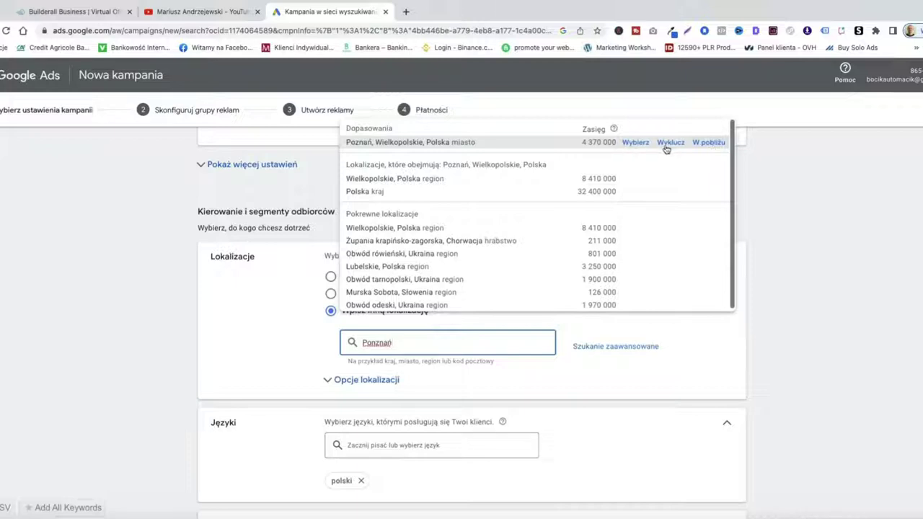
click(636, 143)
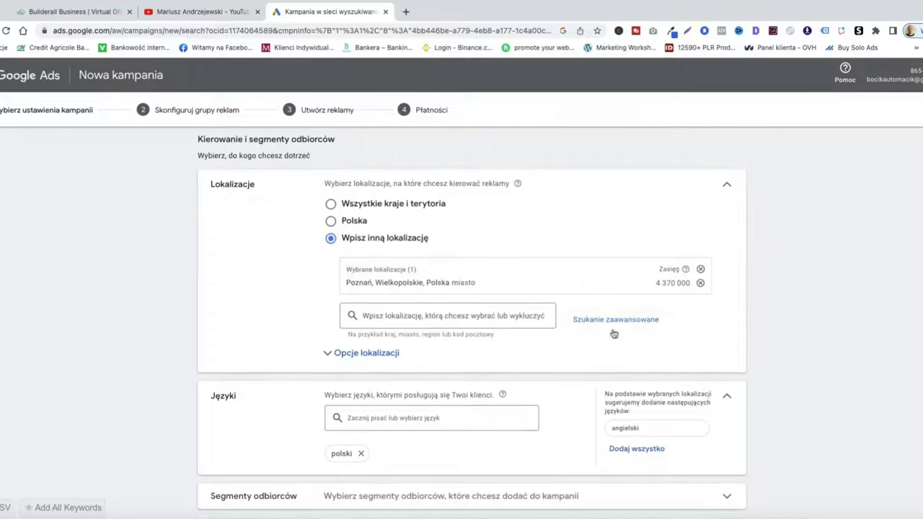
- In the location options, try the presence-based choices and set the targeting to Zainteresowanie: osoby wyszukujące Twoje wybrane lokalizacje
click(364, 358)
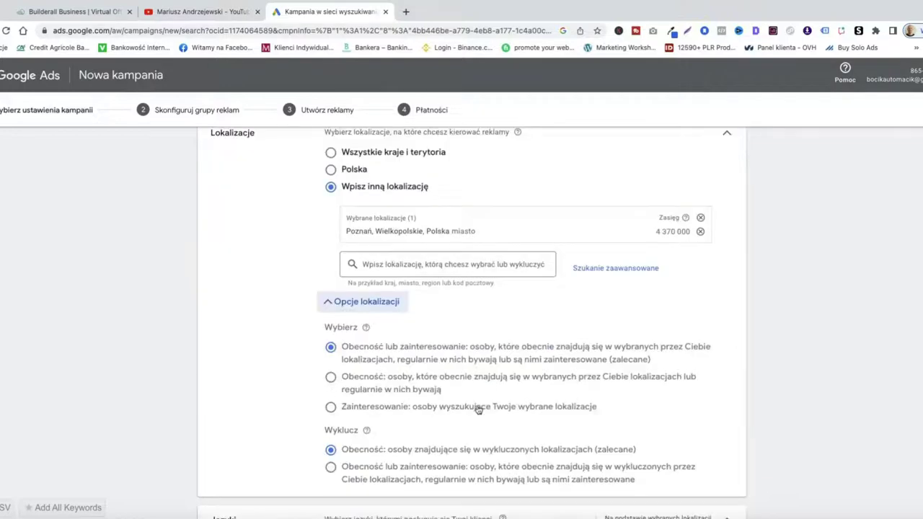
click(331, 377)
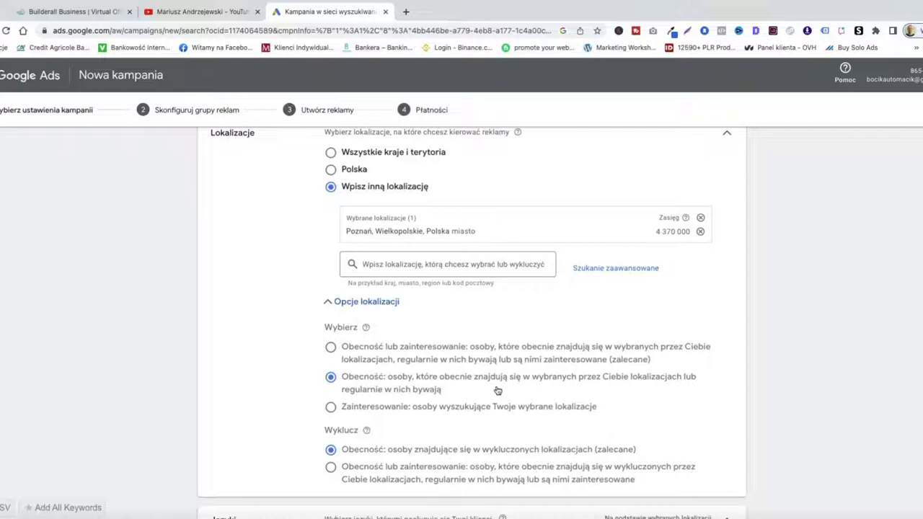
click(330, 347)
click(331, 408)
- Search the audience segments for firma, clear the search, and examine the targeting settings below the segments
scroll(530, 415, down, 2)
scroll(545, 375, down, 2)
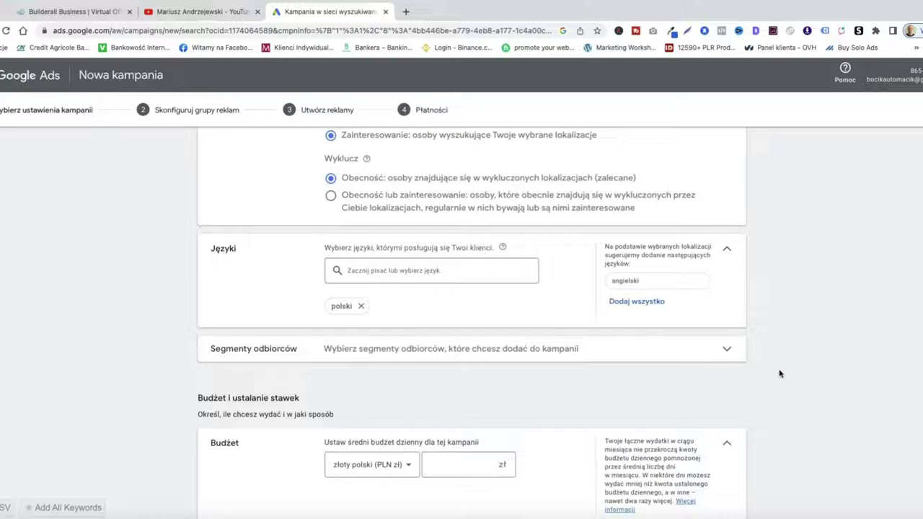
click(725, 352)
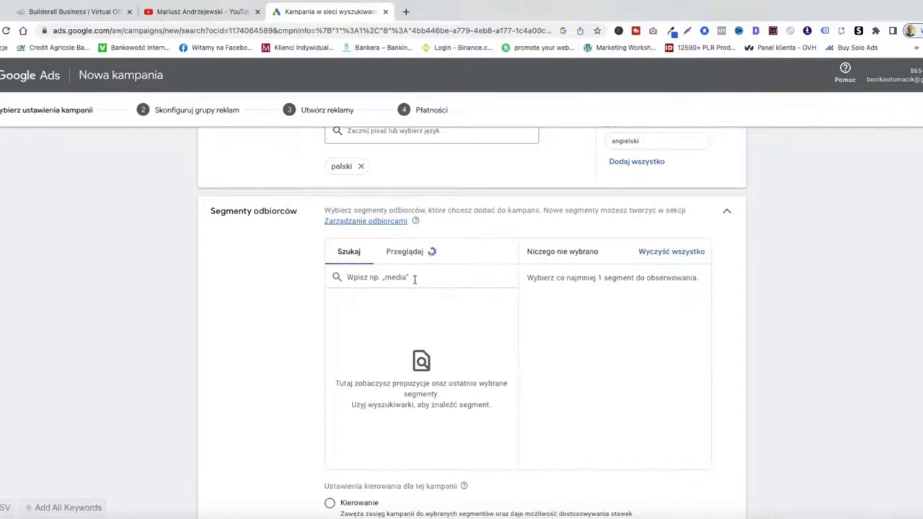
text(firma)
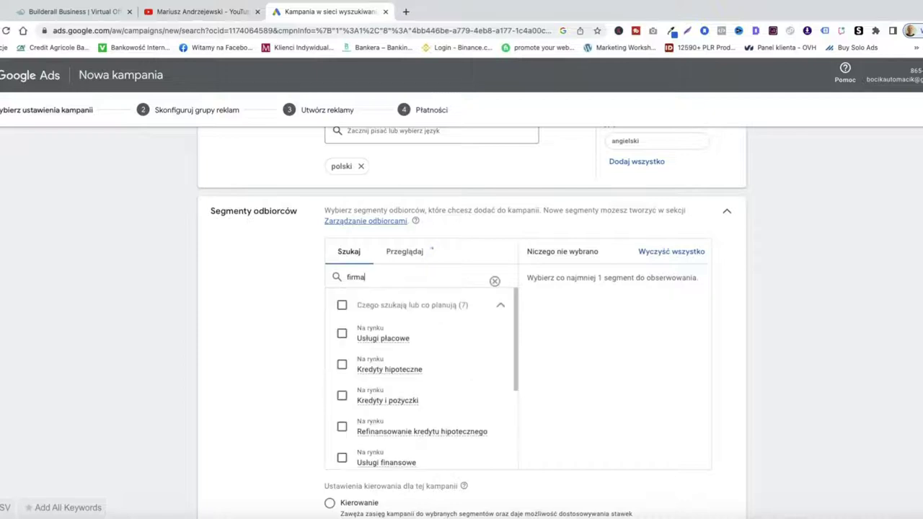
scroll(406, 330, down, 4)
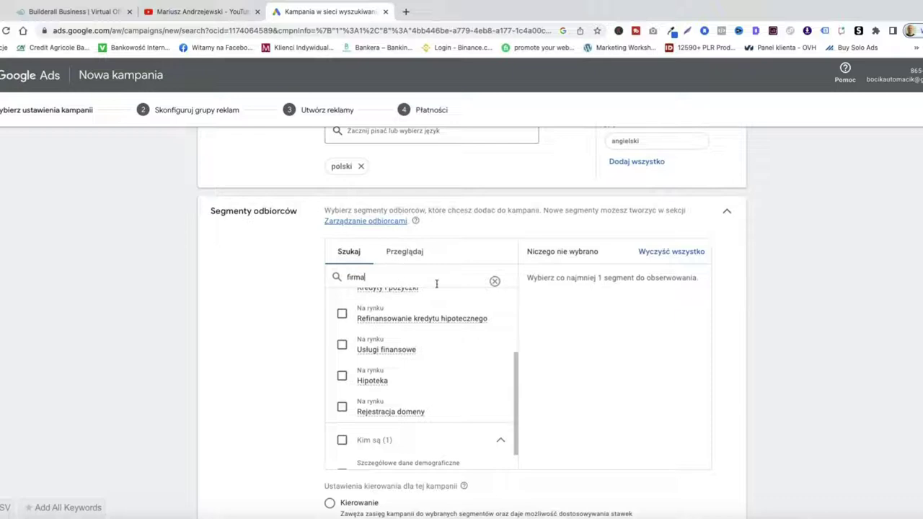
click(495, 283)
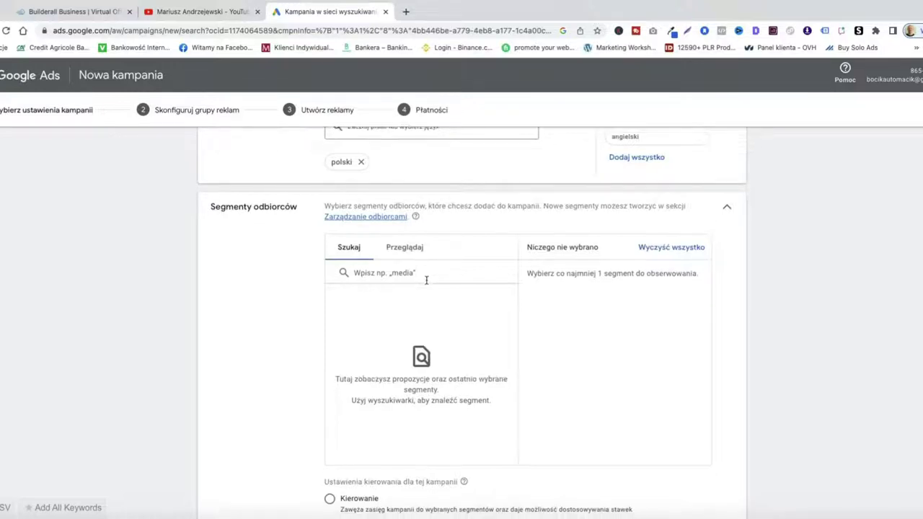
scroll(432, 285, up, 1)
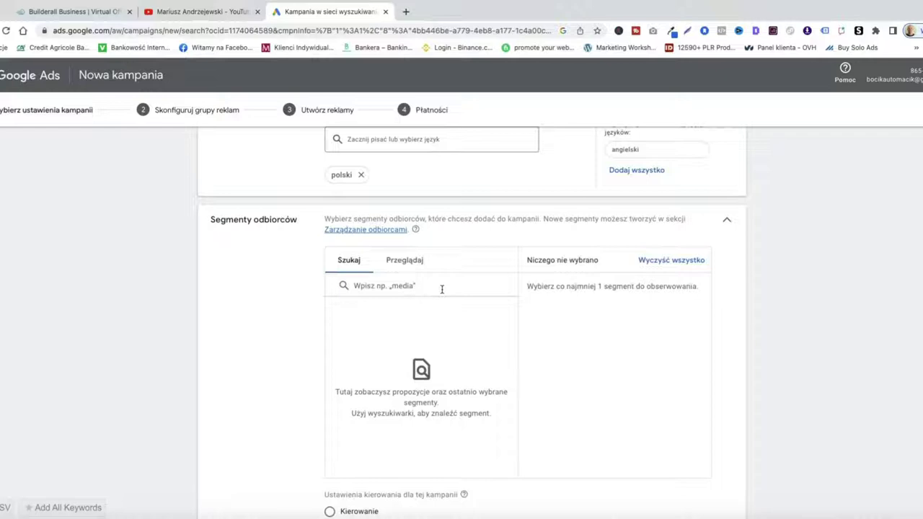
click(442, 289)
scroll(441, 288, down, 3)
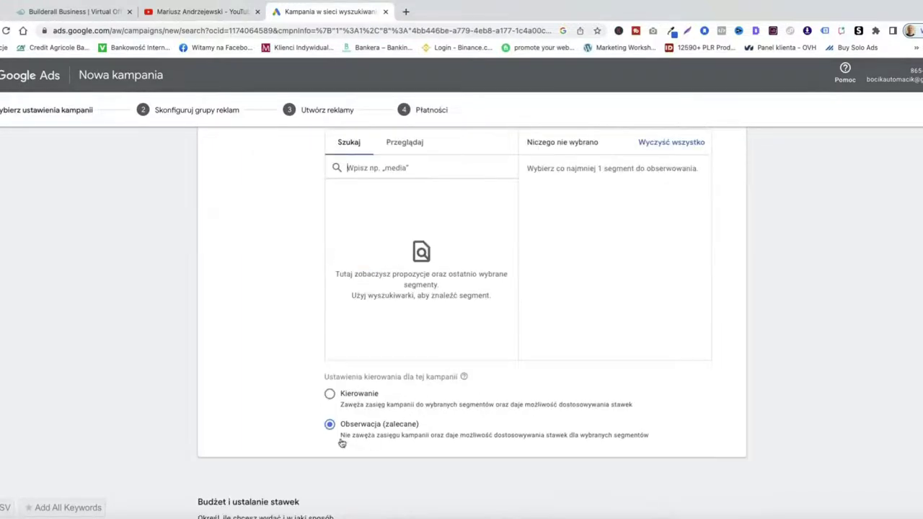
scroll(333, 431, down, 1)
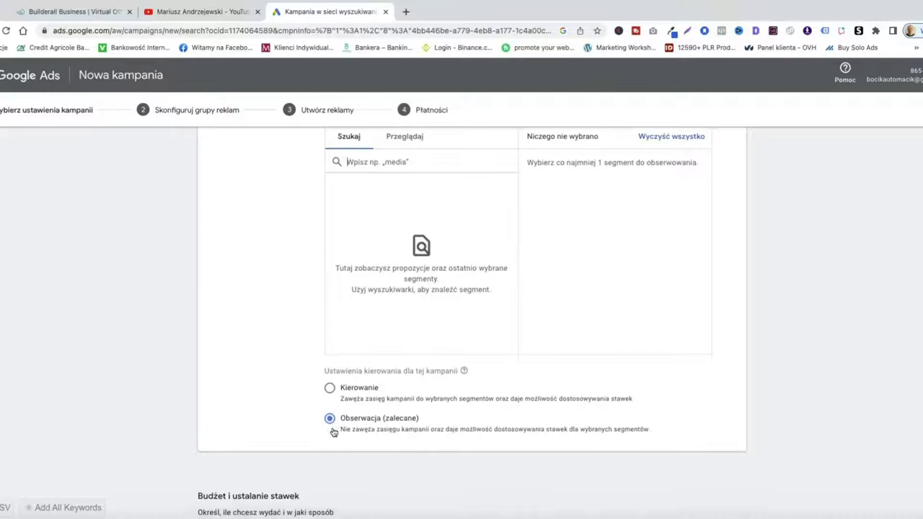
- Set the campaign's average daily budget to 10 zł
scroll(332, 431, down, 5)
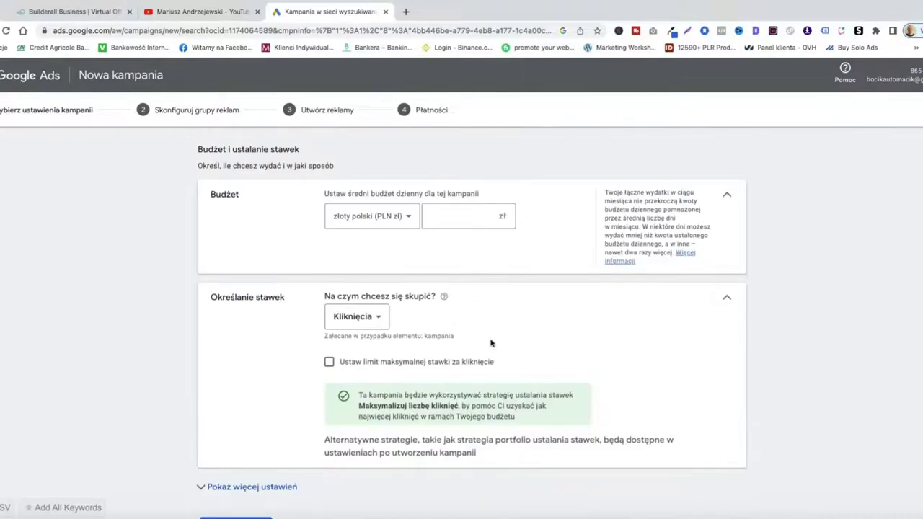
click(469, 217)
scroll(482, 216, down, 1)
click(466, 152)
text(10)
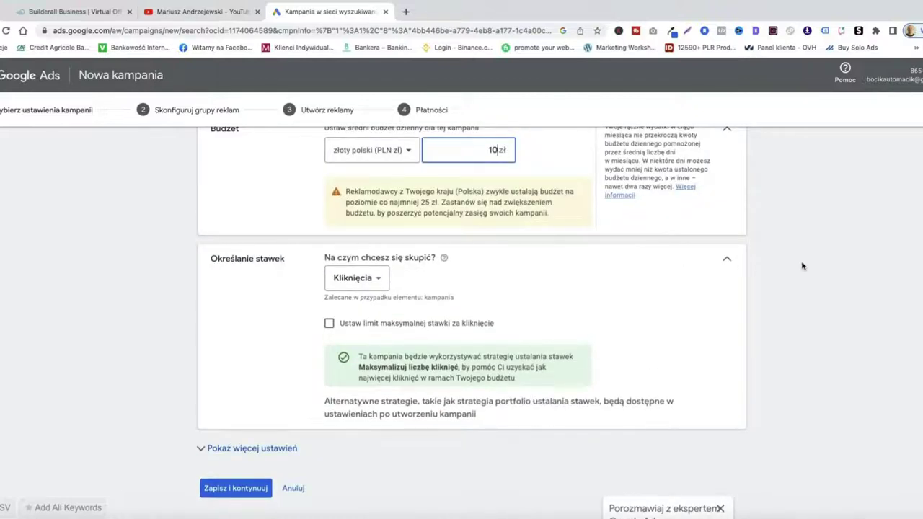
- Look through the bidding focus options, including the note on Konwersje, and keep Kliknięcia
scroll(800, 268, up, 1)
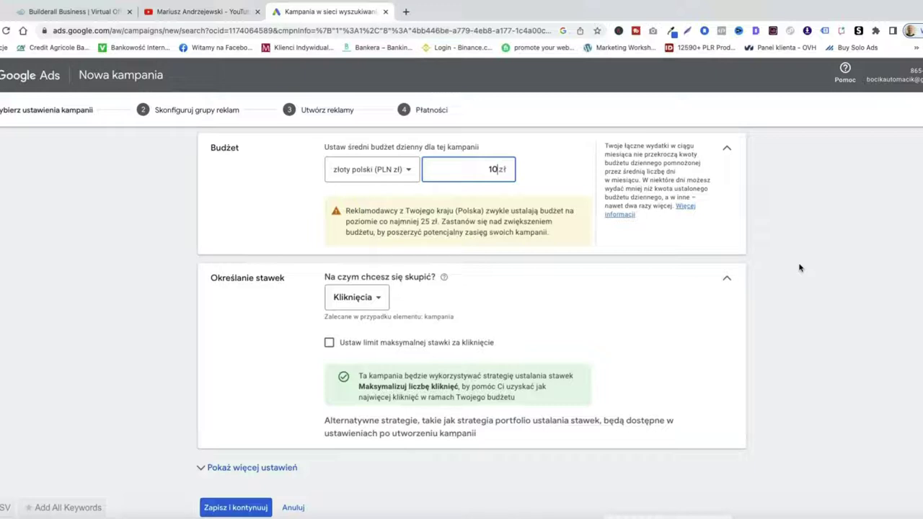
click(382, 307)
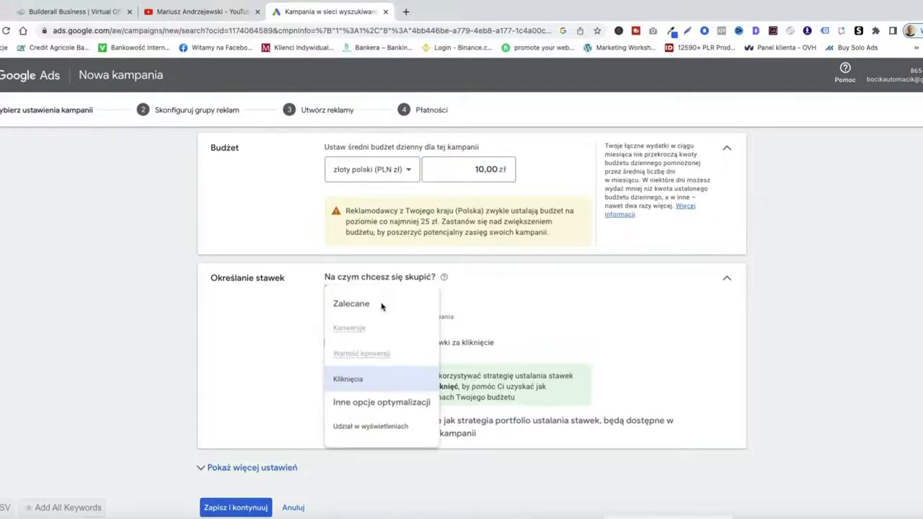
mouse_move(383, 330)
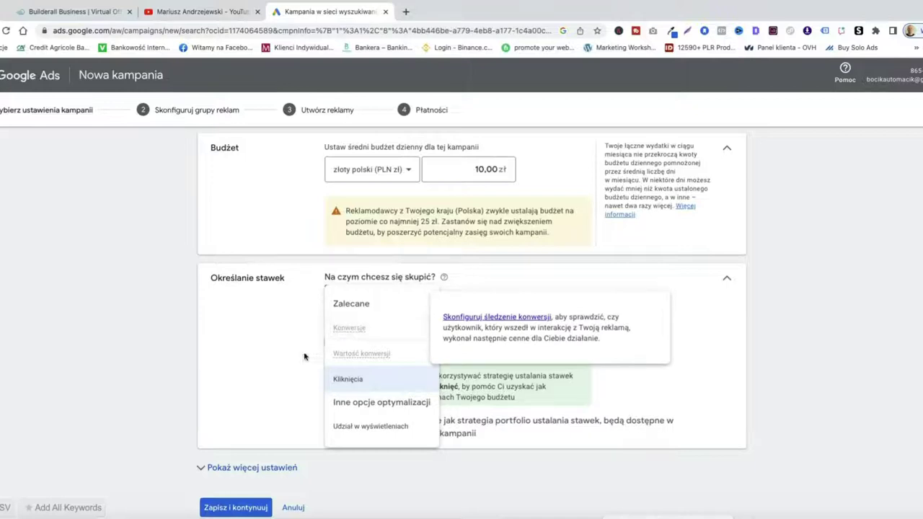
click(358, 387)
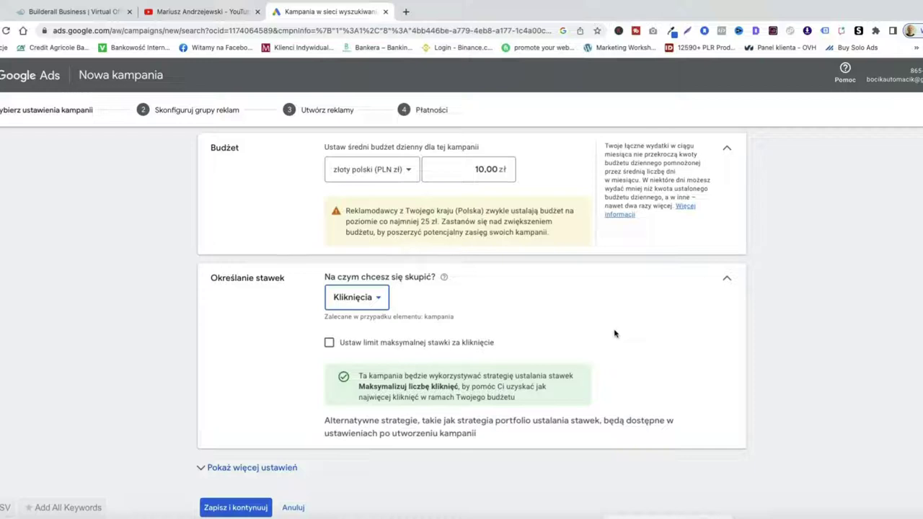
- Try a maximum cost-per-click bid limit of 2 zł and turn the limit off again
click(329, 342)
click(367, 382)
text(20)
key(BackSpace)
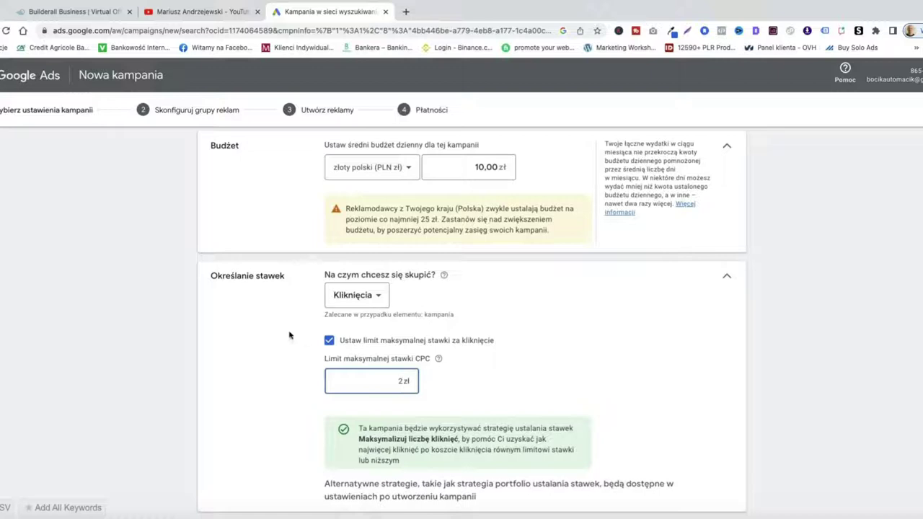
click(329, 340)
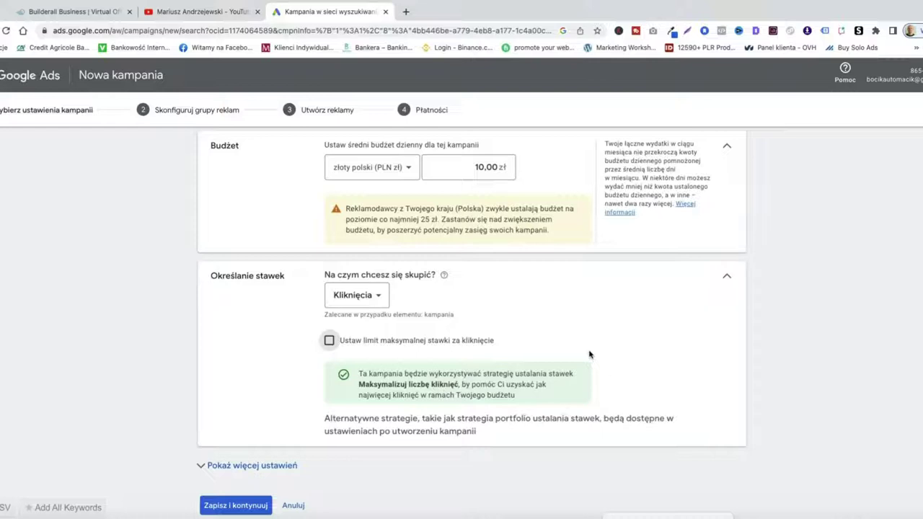
- Enable the maximum cost-per-click bid limit and set it to 2 zł
click(329, 340)
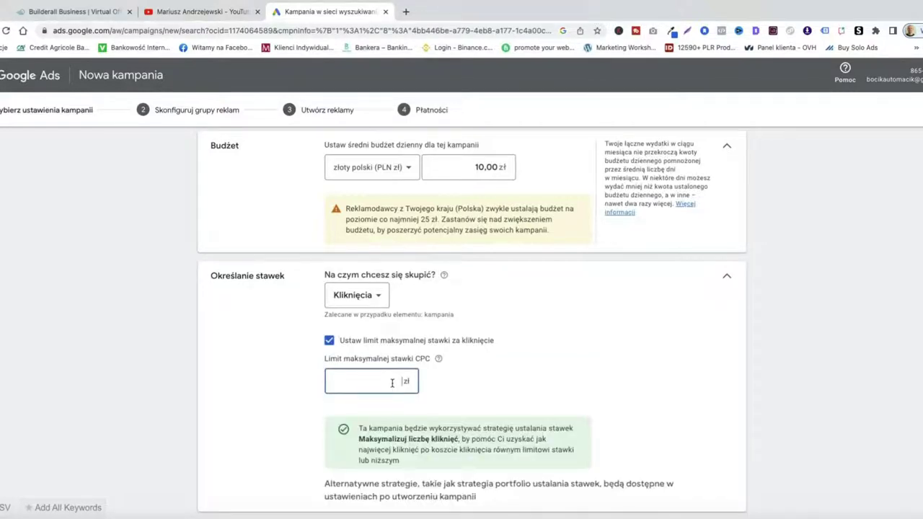
text(2)
scroll(613, 360, down, 3)
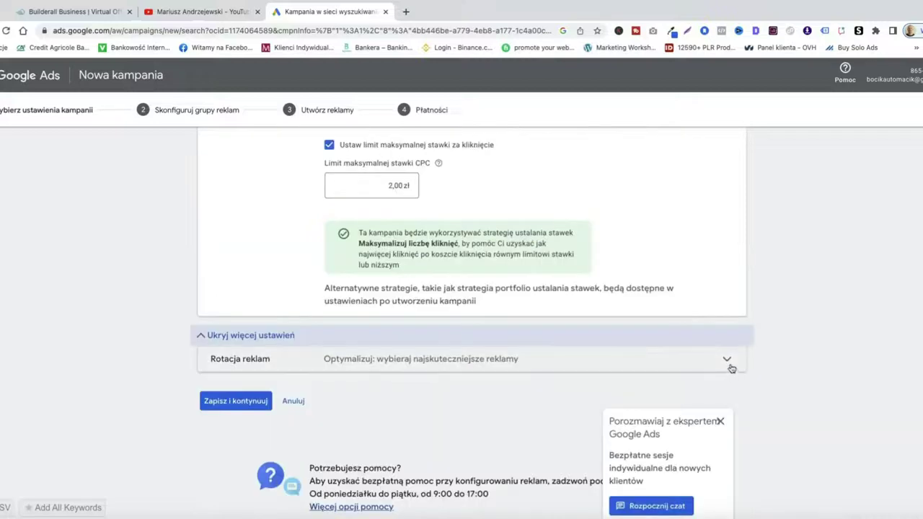
- Check the ad rotation options, keep Optymalizuj: wybieraj najskuteczniejsze reklamy, and save the campaign settings to continue to the ad groups
click(726, 362)
scroll(730, 368, down, 1)
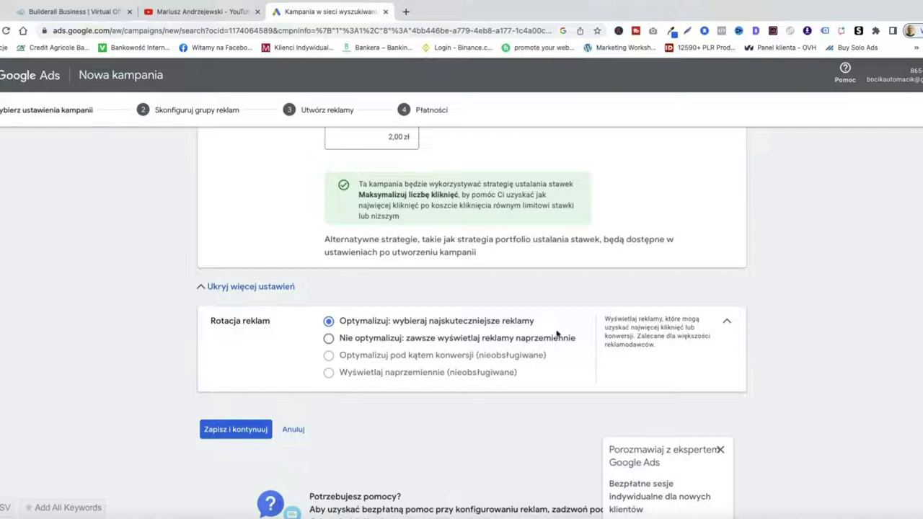
click(243, 430)
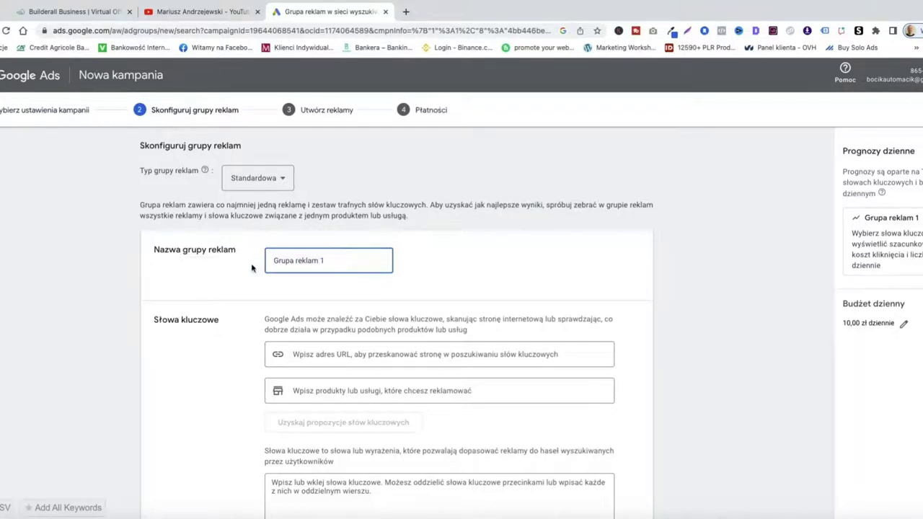
- Rename the ad group as Reklama 1
key(ctrl+a)
text(Reklama 1)
click(222, 390)
scroll(221, 391, down, 1)
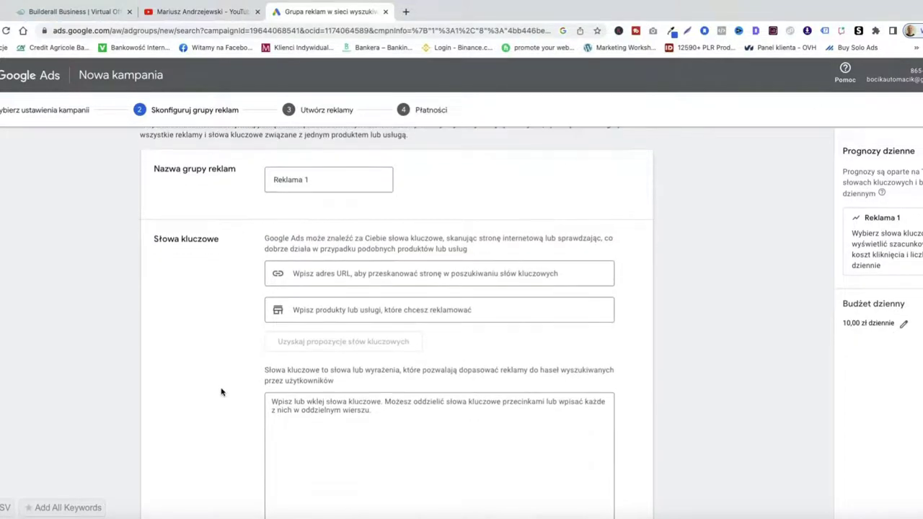
- Enter the advertised website's URL for keyword scanning and fetch keyword suggestions from it
scroll(221, 392, down, 1)
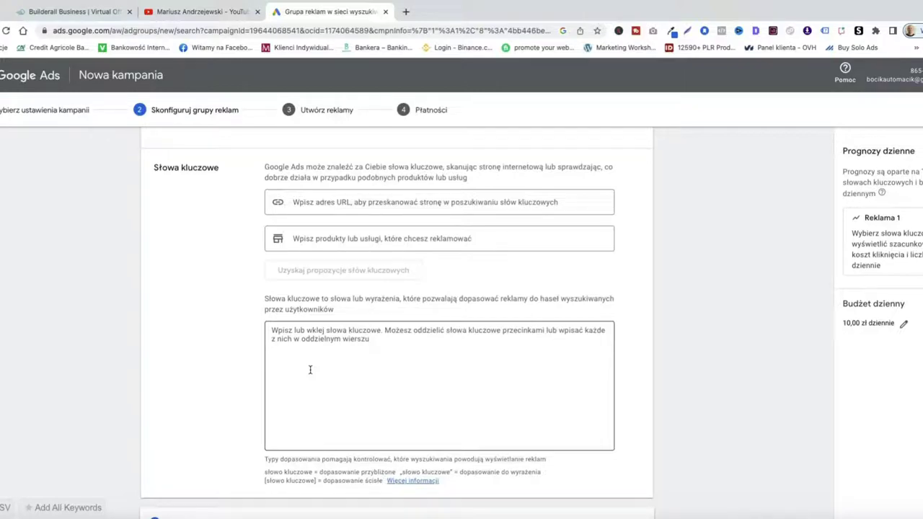
click(452, 209)
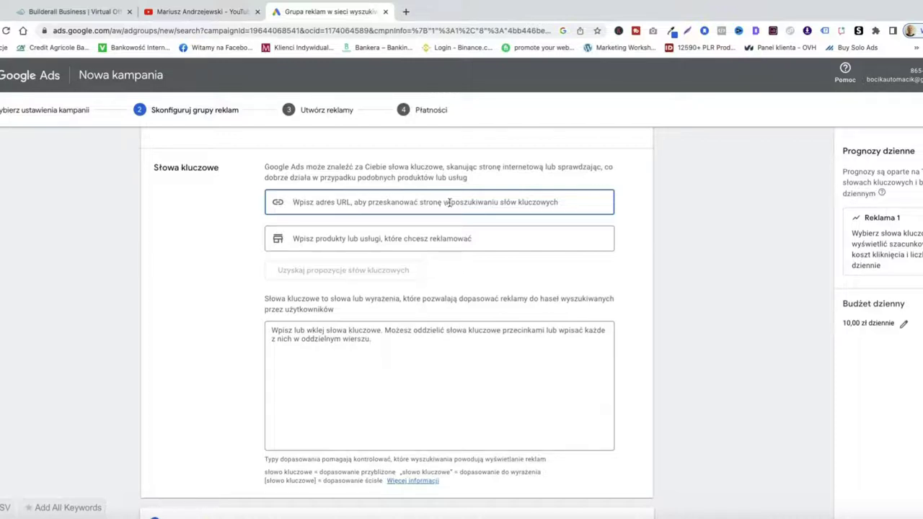
text(https://mariuszandrzejewski.pl/)
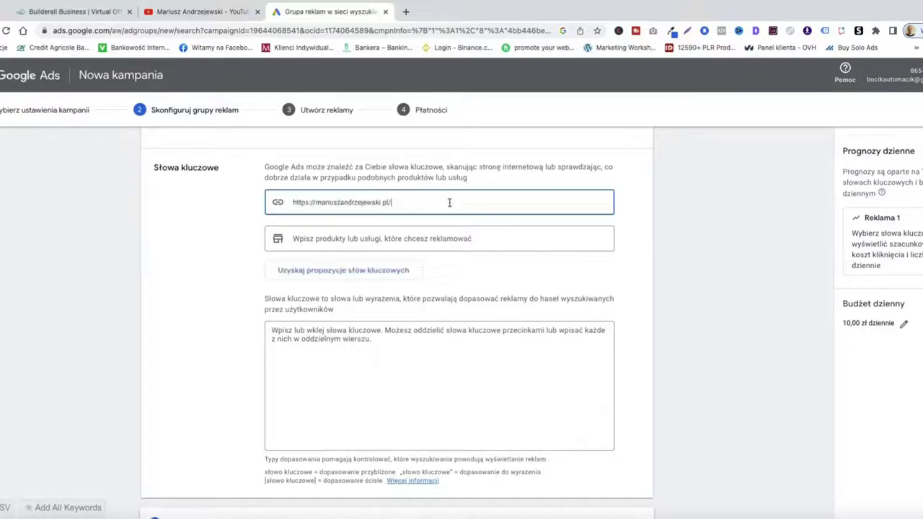
click(360, 279)
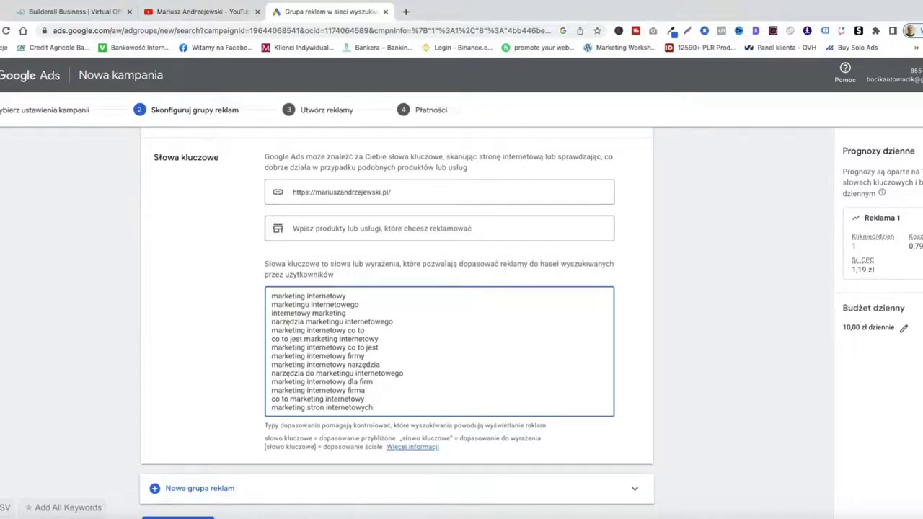
- Open the daily budget in the forecast for editing, cancel it, and look over the suggested keyword list
click(903, 328)
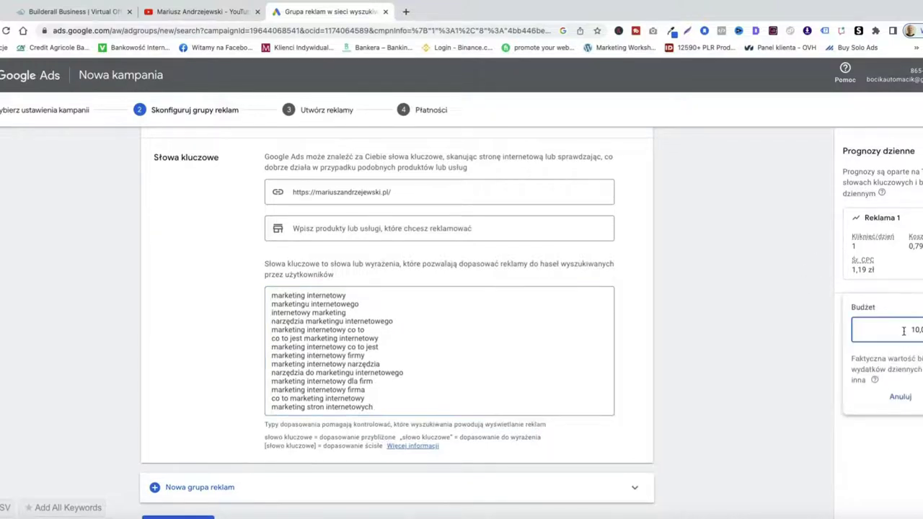
click(907, 403)
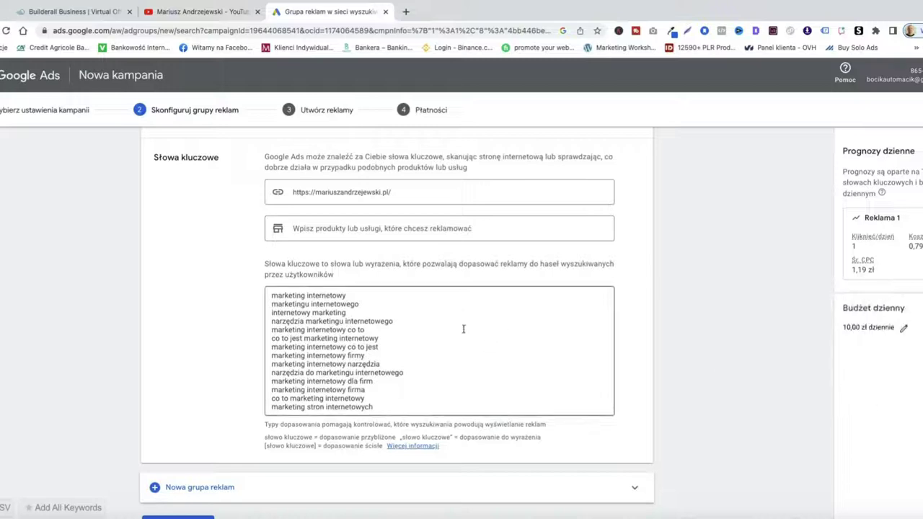
scroll(461, 328, down, 1)
scroll(462, 288, down, 1)
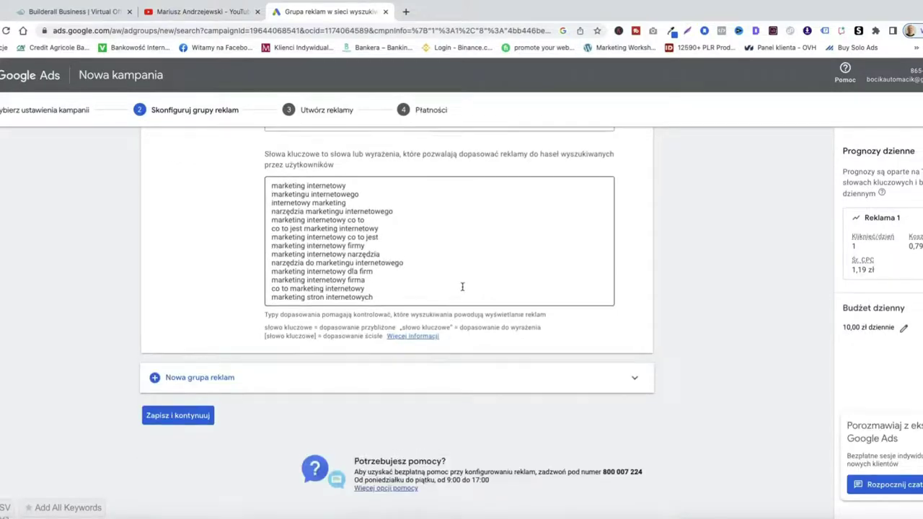
scroll(462, 287, up, 1)
scroll(469, 291, up, 1)
- Make the first keyword an exact match by enclosing it in square brackets as [marketing internetowy]
click(356, 204)
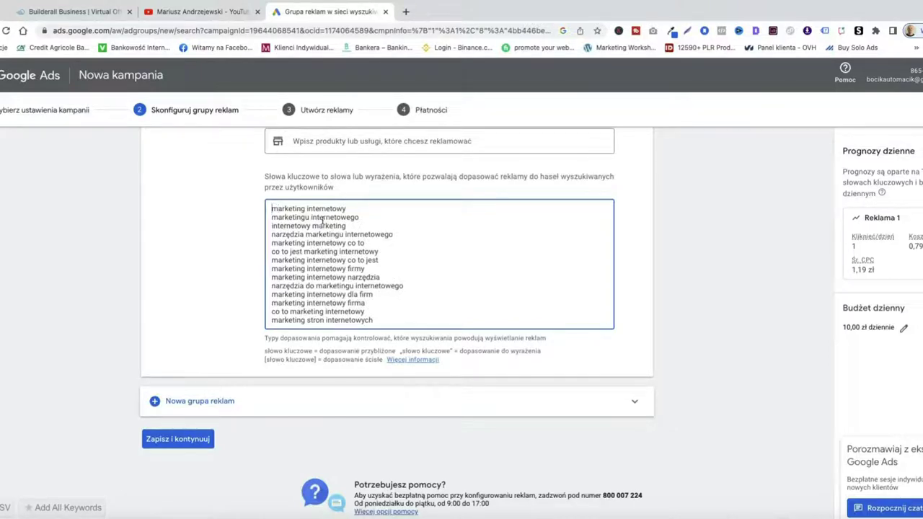
text([)
click(350, 208)
text(])
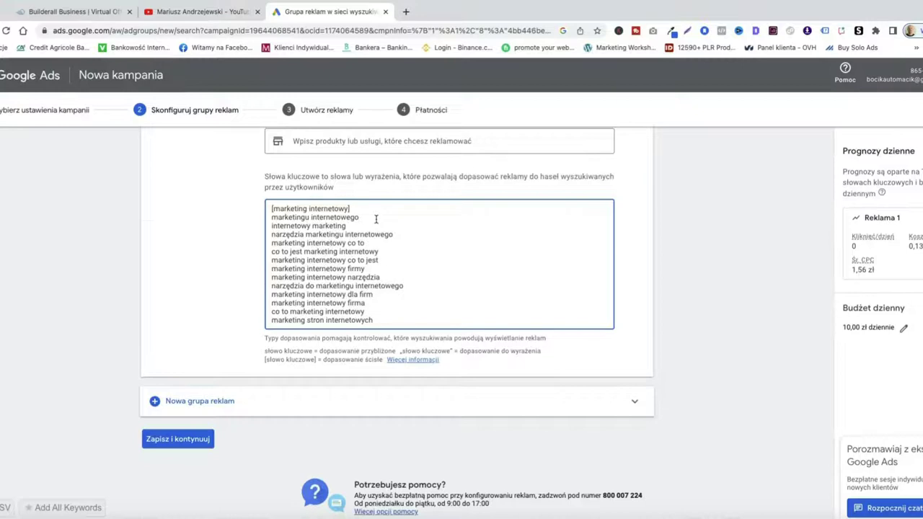
scroll(375, 218, up, 3)
scroll(401, 290, down, 1)
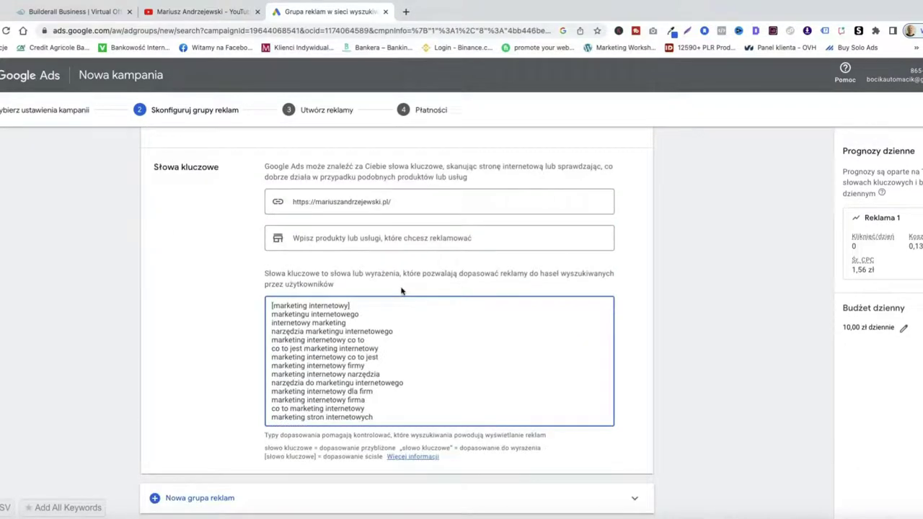
scroll(402, 290, down, 1)
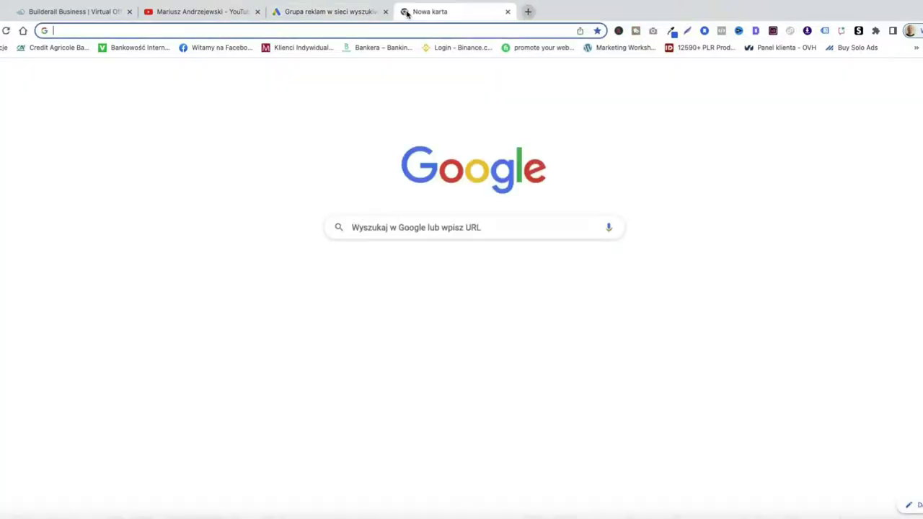
- Examine Google's search suggestions for marketing internetowy in a new browser tab, trying the continuations a, b and p
click(406, 12)
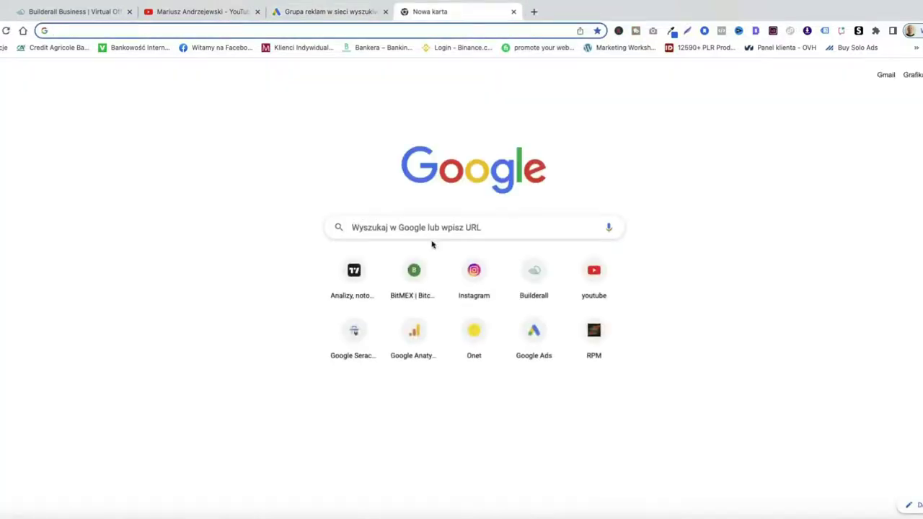
click(433, 230)
text(marketing internetowy)
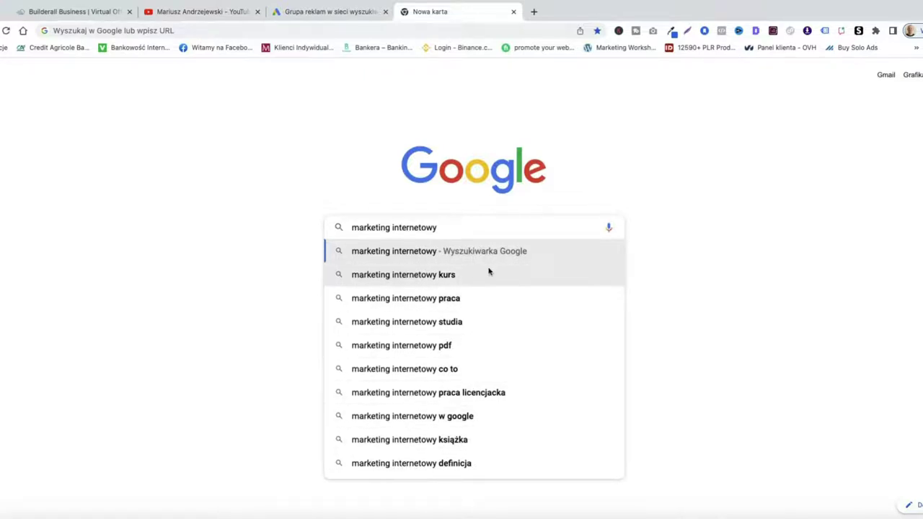
text(a)
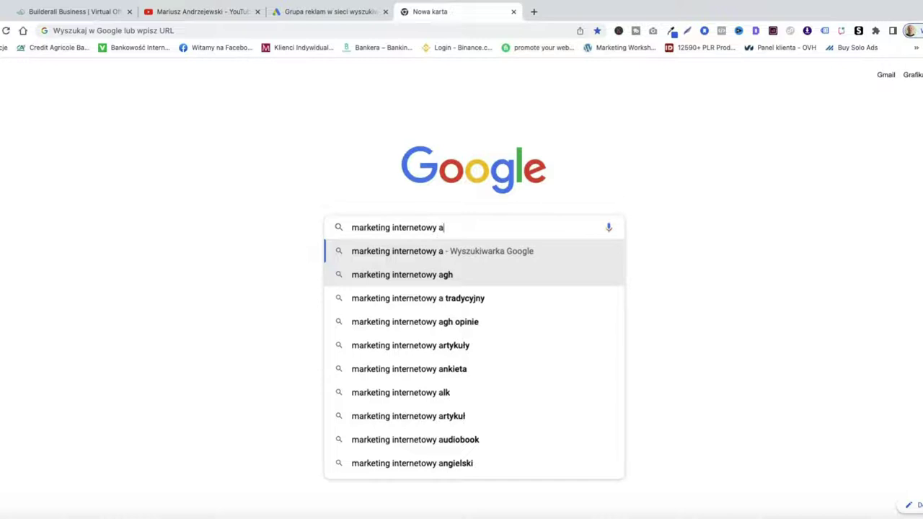
key(BackSpace)
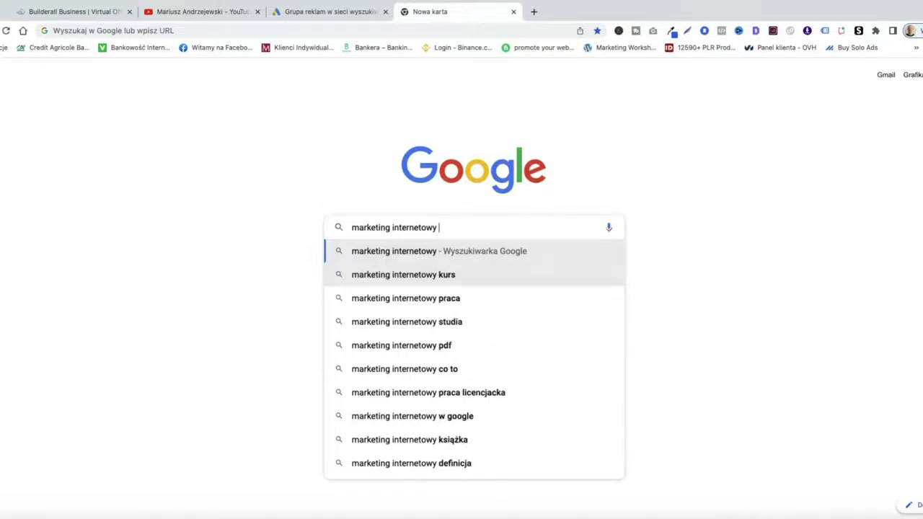
text(b)
key(BackSpace)
text(p)
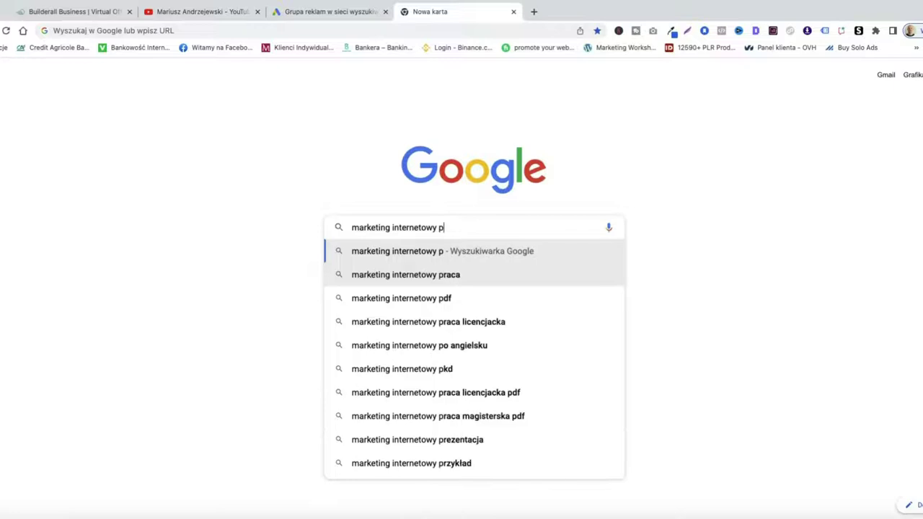
- Search for google trends in another browser tab and open the Google Trends site
key(ctrl+t)
click(519, 228)
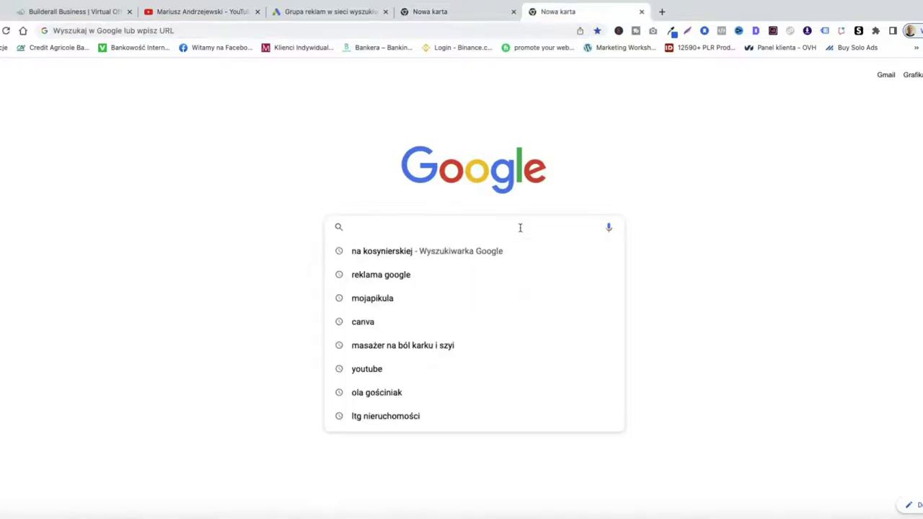
text(google trends)
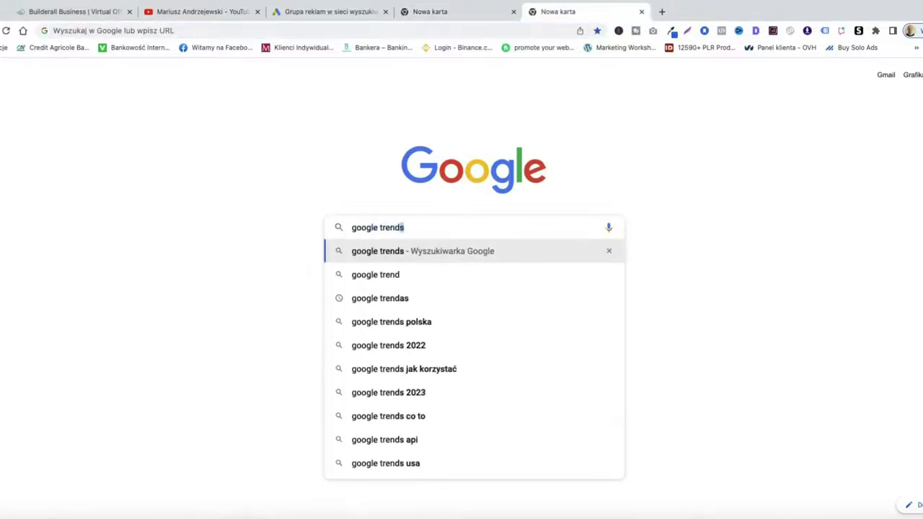
key(Return)
click(124, 185)
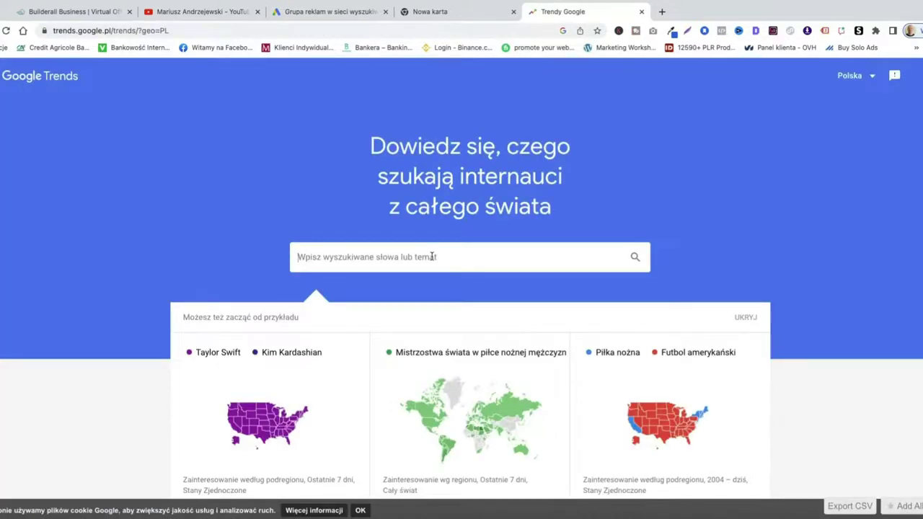
- Explore marketing internetowy in Google Trends, checking the time range options, the interest over time and the interest by subregion
click(432, 256)
text(marketing internetowy)
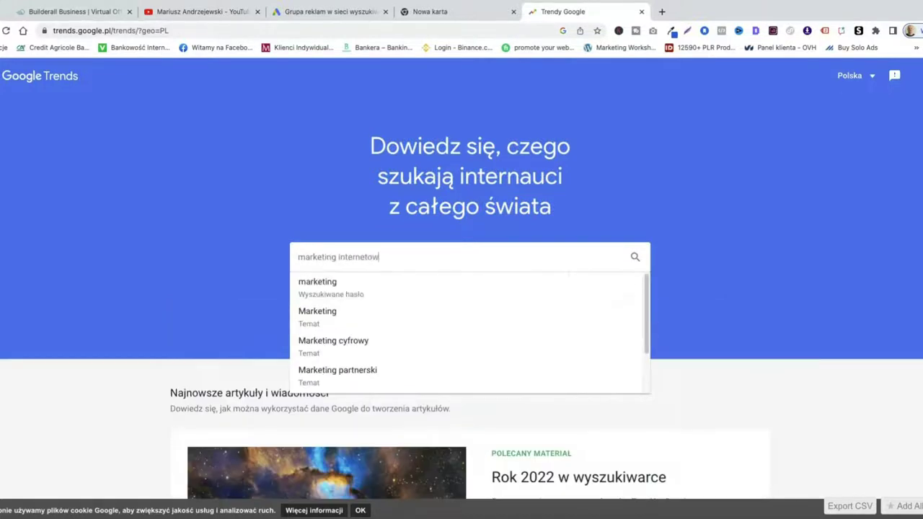
click(368, 289)
click(268, 178)
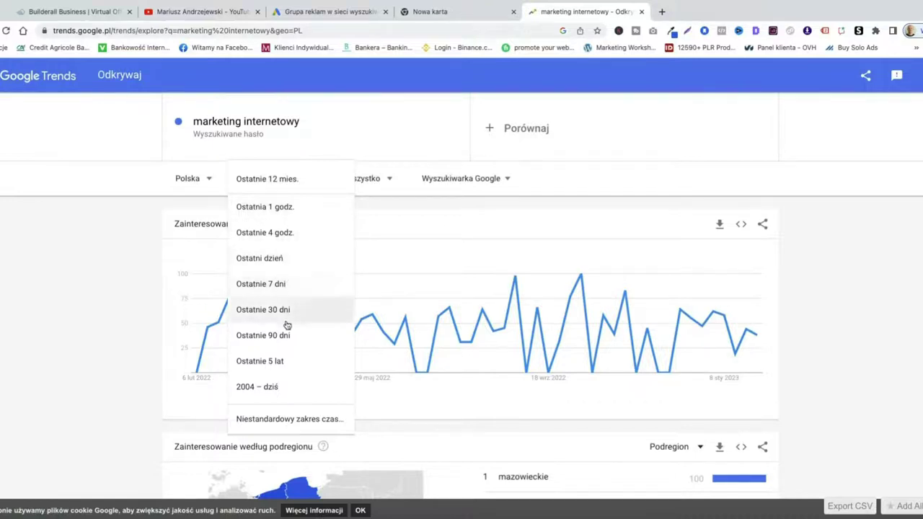
scroll(260, 304, down, 3)
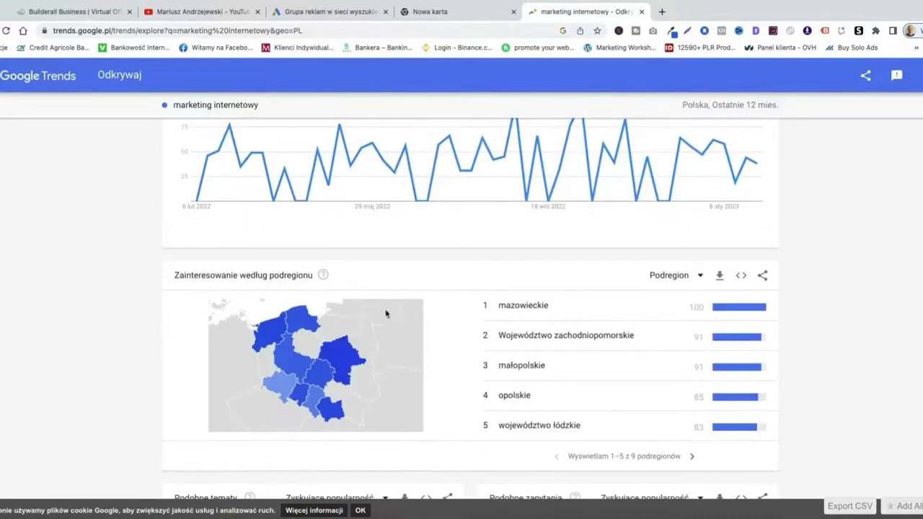
mouse_move(294, 319)
scroll(384, 411, up, 1)
scroll(384, 411, up, 1)
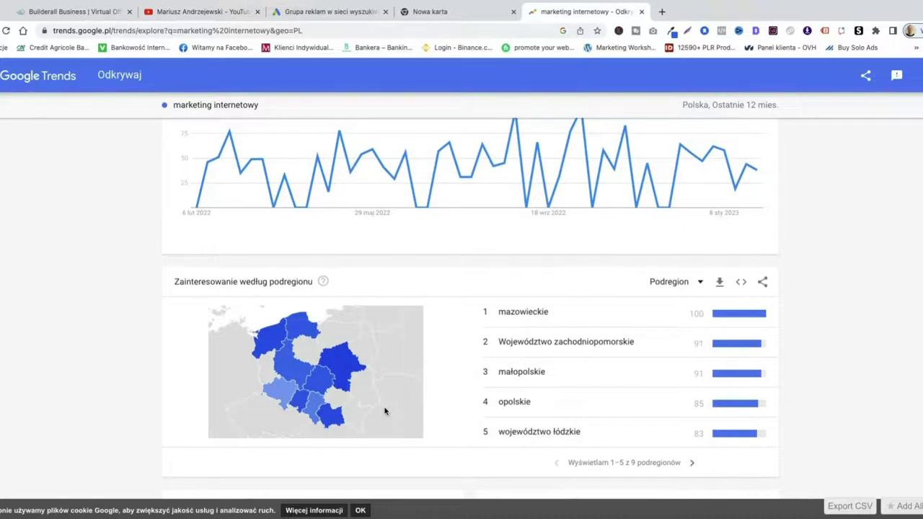
scroll(366, 364, up, 2)
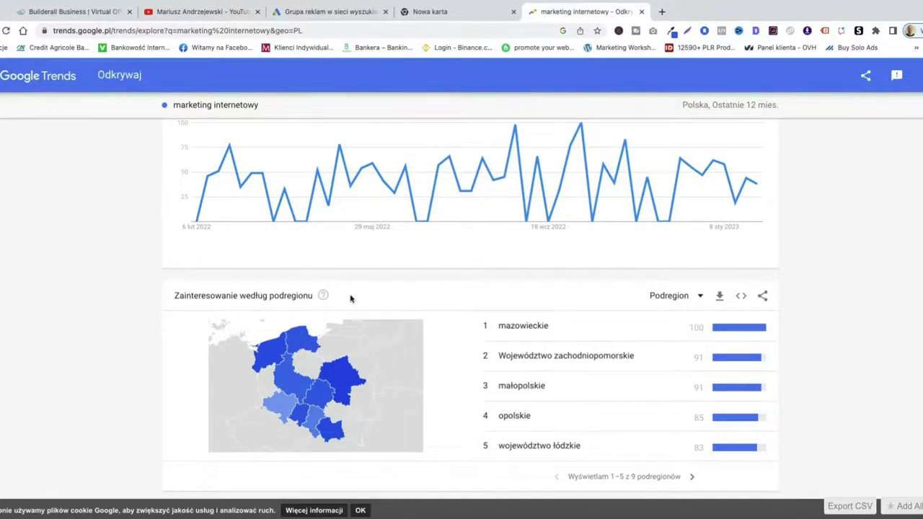
- Return to the Google Ads campaign and save the ad group to continue to ad creation
key(ctrl+3)
click(178, 412)
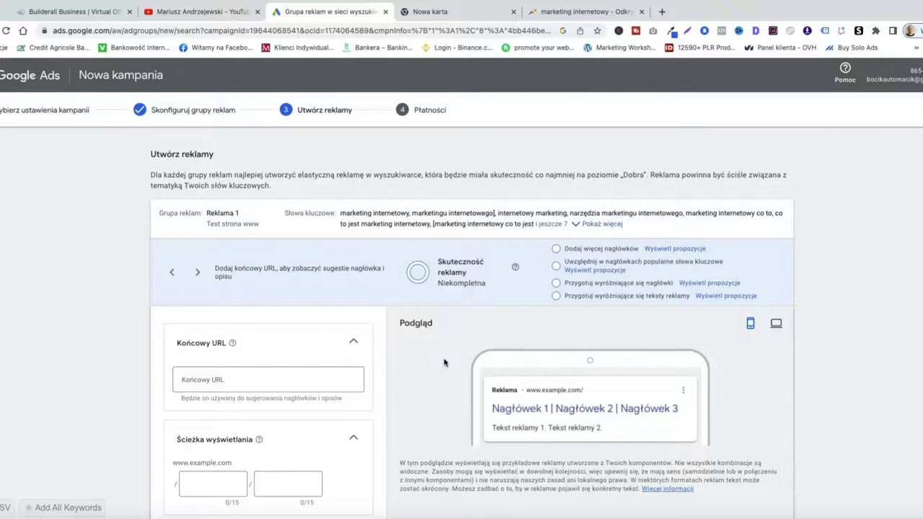
- Examine the ad creation form, including the final URL, display path, headline and ad text fields and the ad preview
scroll(443, 362, down, 3)
scroll(444, 363, down, 5)
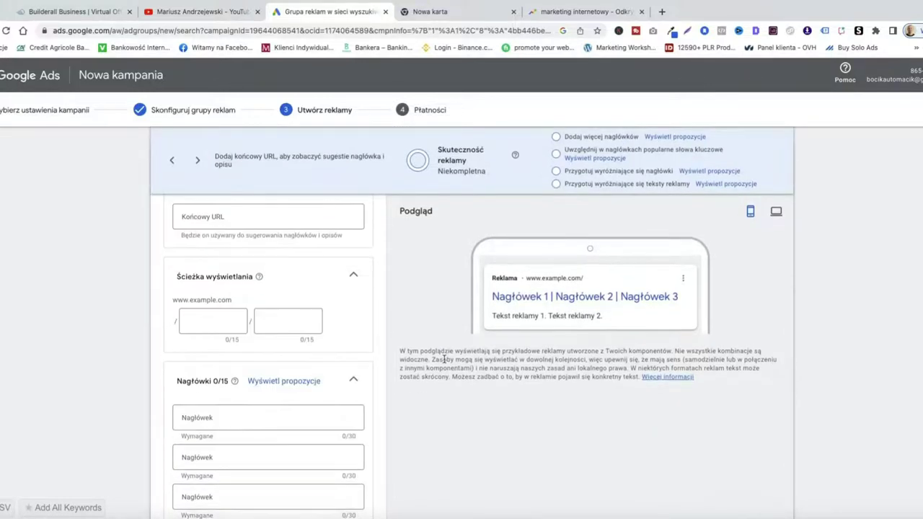
scroll(444, 359, down, 2)
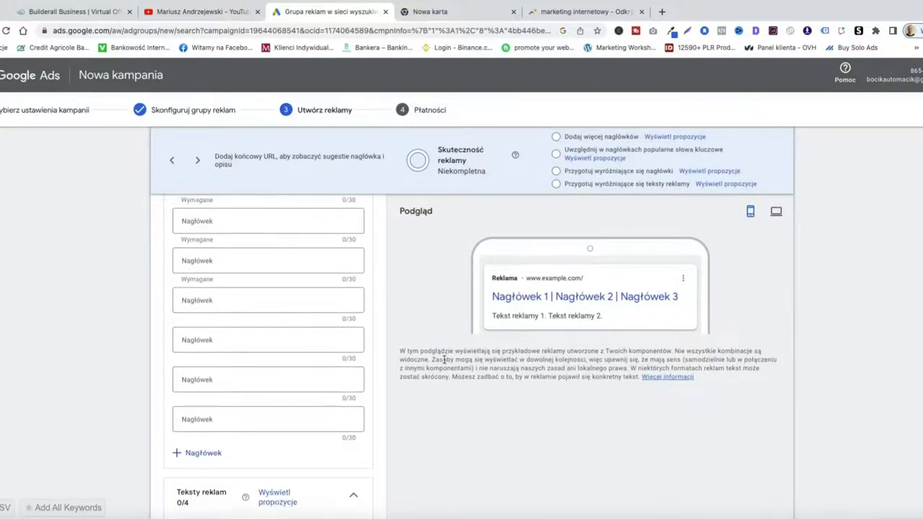
scroll(444, 359, down, 2)
scroll(442, 358, up, 8)
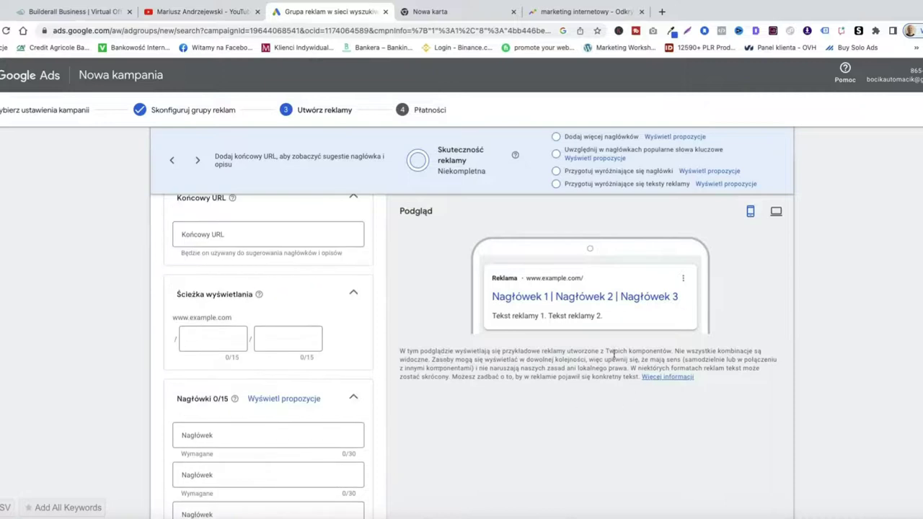
scroll(521, 274, up, 1)
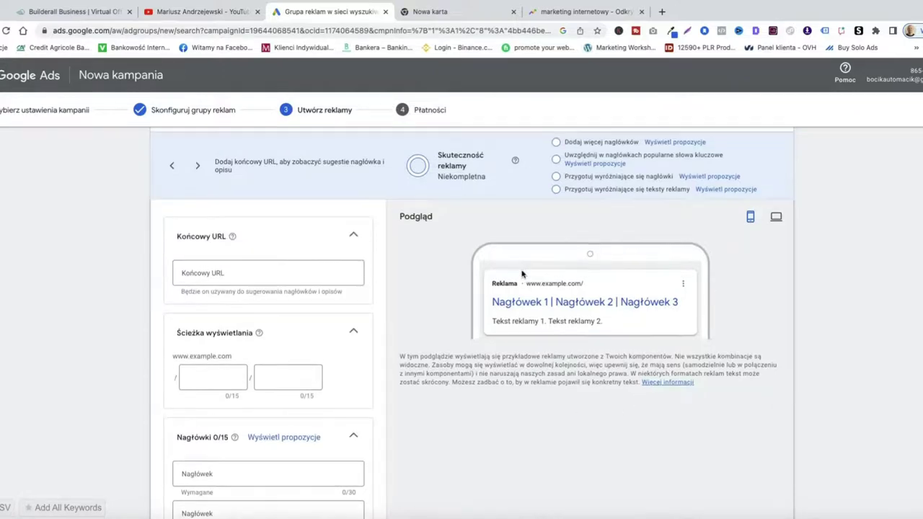
scroll(522, 274, up, 1)
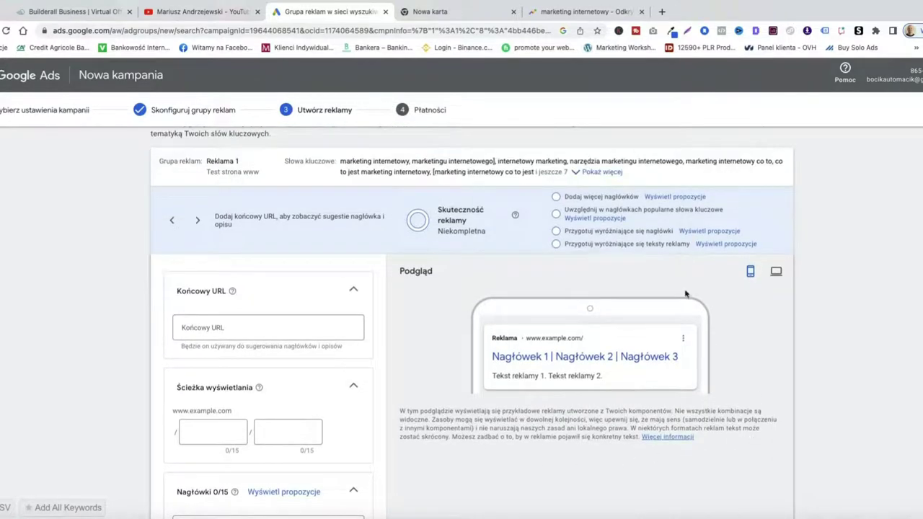
- Switch the ad preview to the desktop version and enter the advertiser's website address as the final URL
click(776, 272)
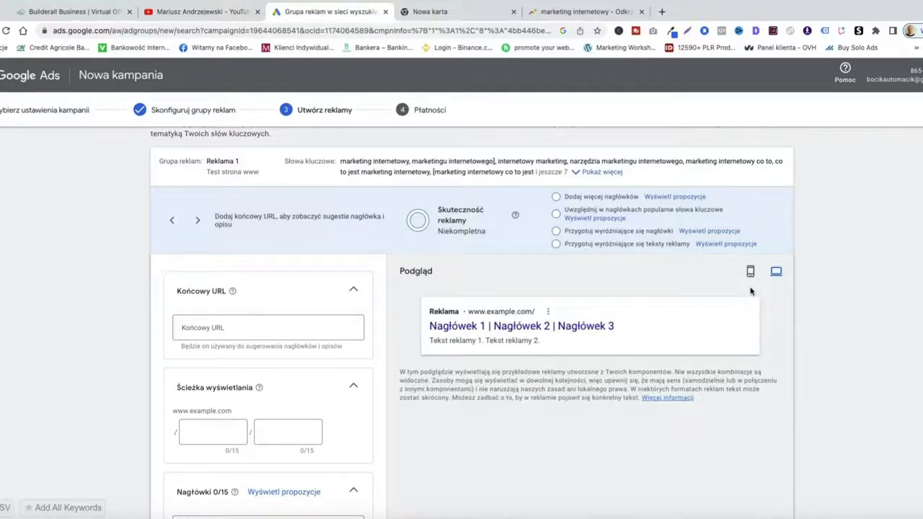
click(297, 324)
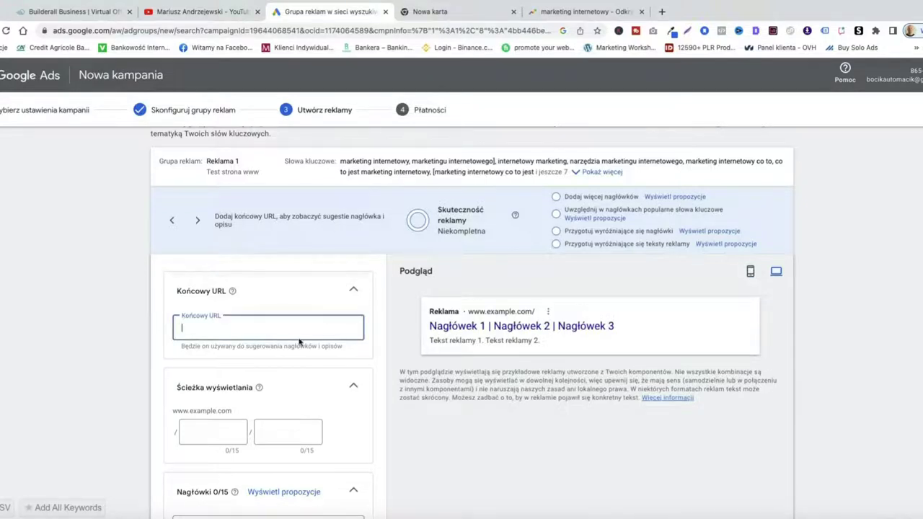
text(https://mariuszandrzejewski.pl/)
key(super+space)
key(Escape)
- Set the two parts of the ad's display path to marketing and internetowy
click(201, 367)
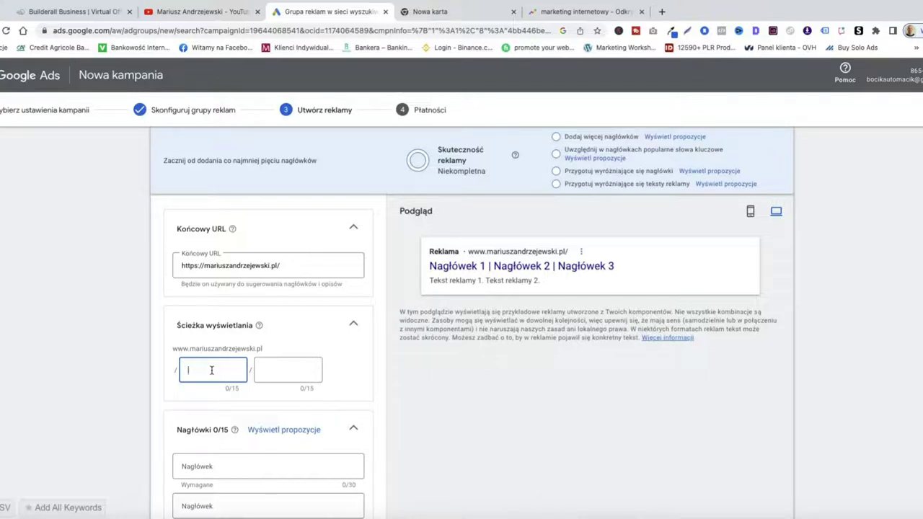
text(marketing internetowy)
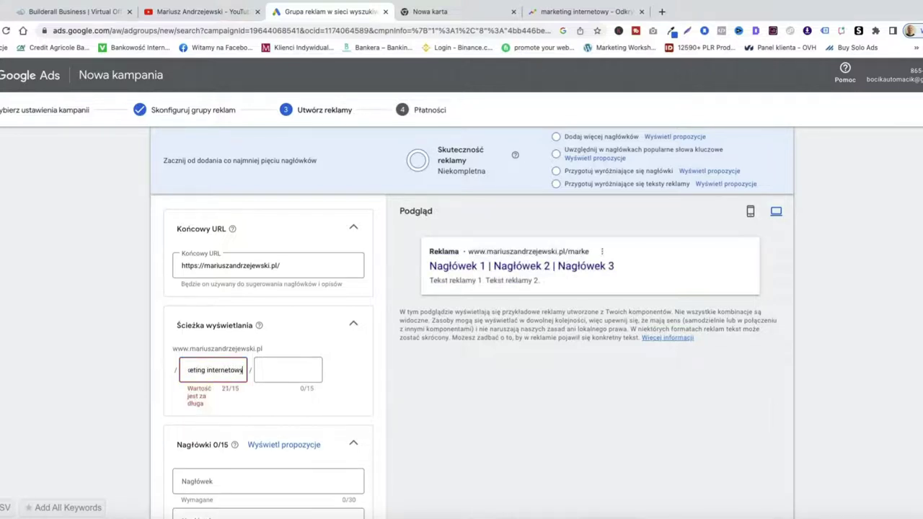
key(BackSpace)
key(BackSpace)
key(BackSpace)
key(BackSpace)
key(BackSpace)
key(BackSpace)
key(BackSpace)
key(BackSpace)
key(BackSpace)
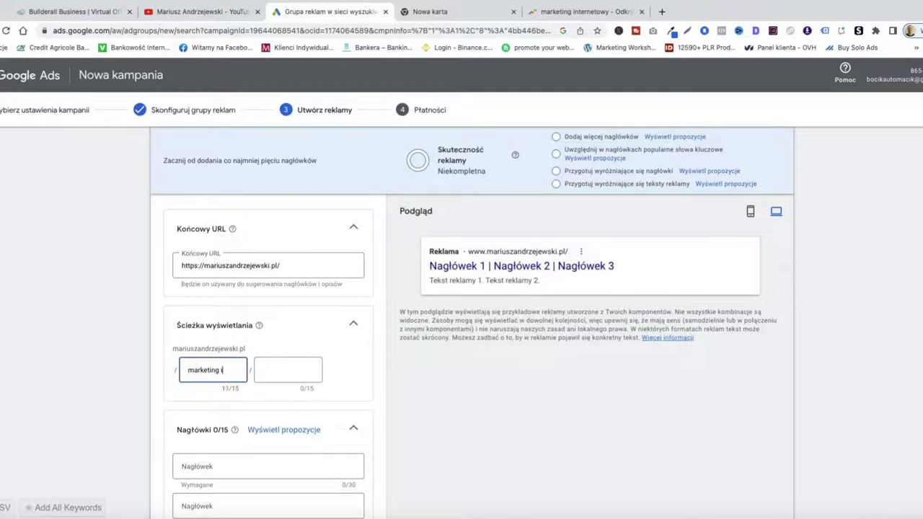
key(Tab)
text(internetowy)
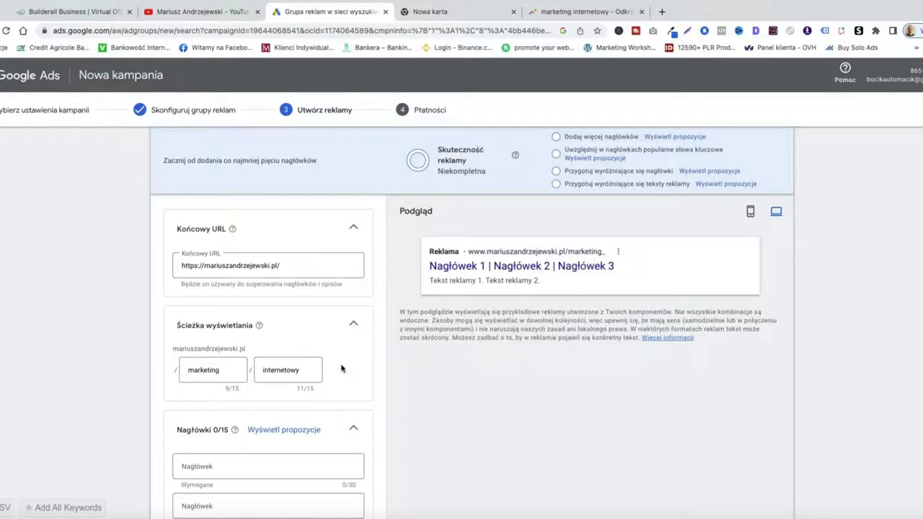
- Fill in four ad headlines: Marketing Internetowy, Reklama w Internecie, Strategia Marketingowa and Skuteczna Reklama
scroll(303, 371, down, 4)
scroll(280, 377, up, 3)
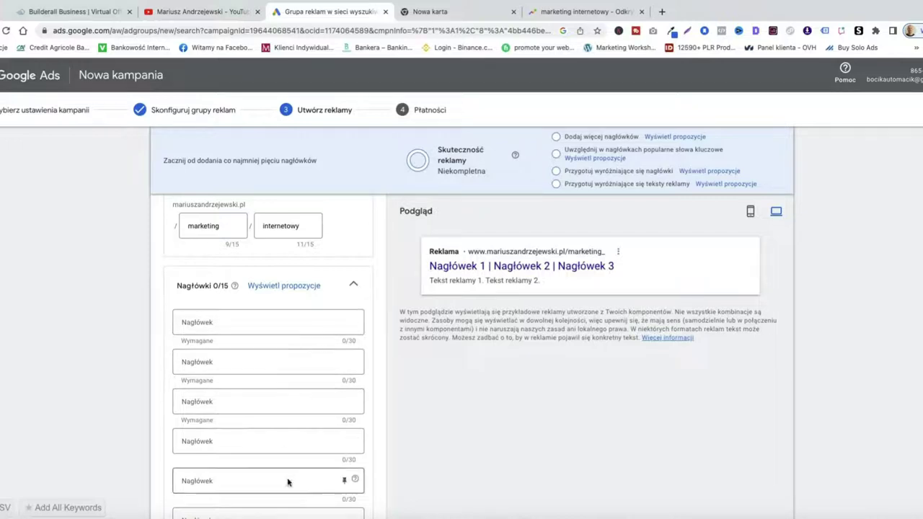
scroll(287, 418, down, 1)
scroll(287, 418, up, 4)
scroll(286, 418, down, 5)
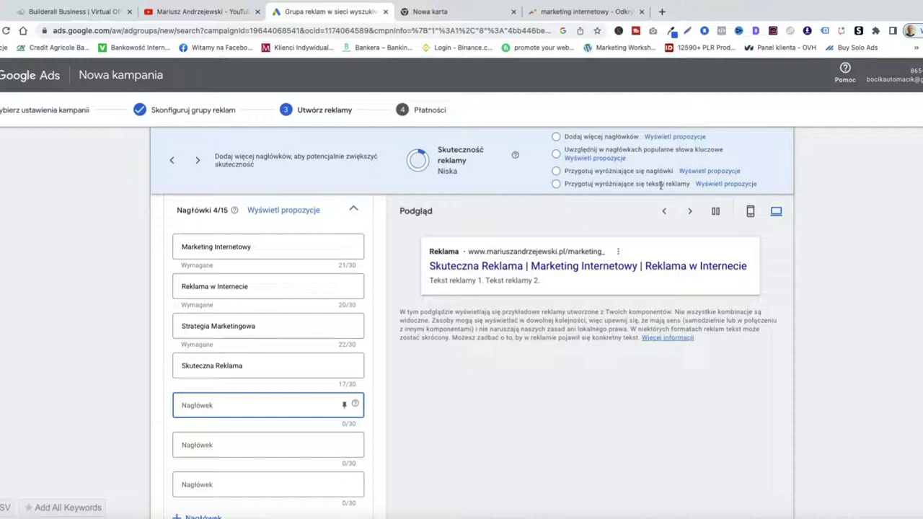
- Enter the two ad texts 'Zapraszam Ciebie do dowiedzenie mojej strony internetowej. Poznaj skuteczne reklamy' and 'oraz strategie marketingu internetowego dla Twojej firmy'
scroll(298, 351, down, 1)
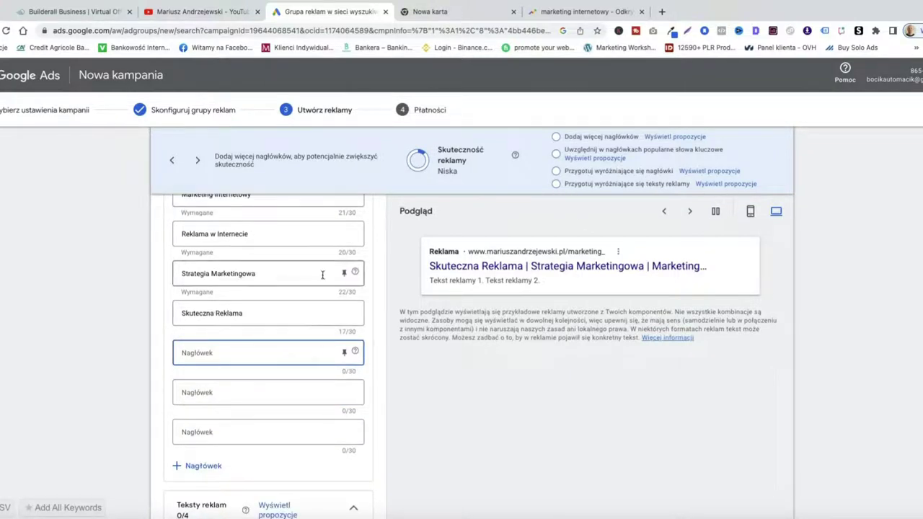
scroll(270, 360, down, 2)
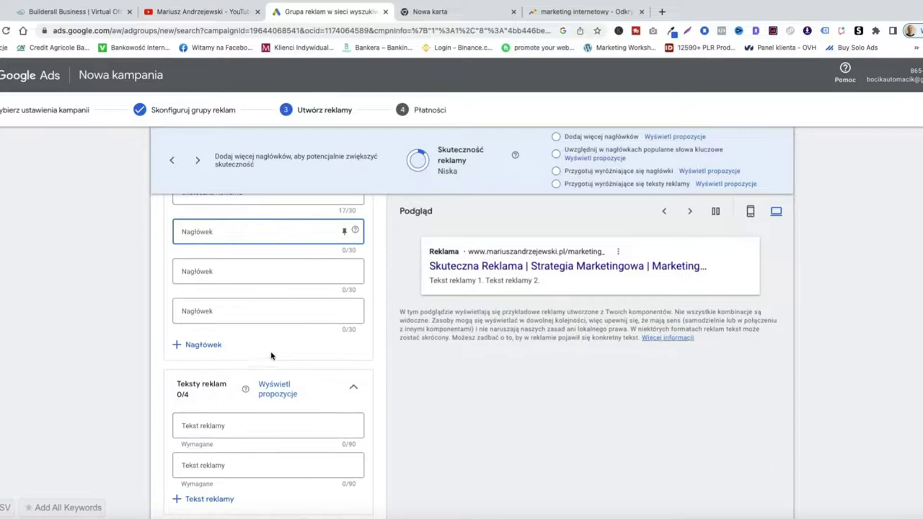
scroll(285, 355, up, 2)
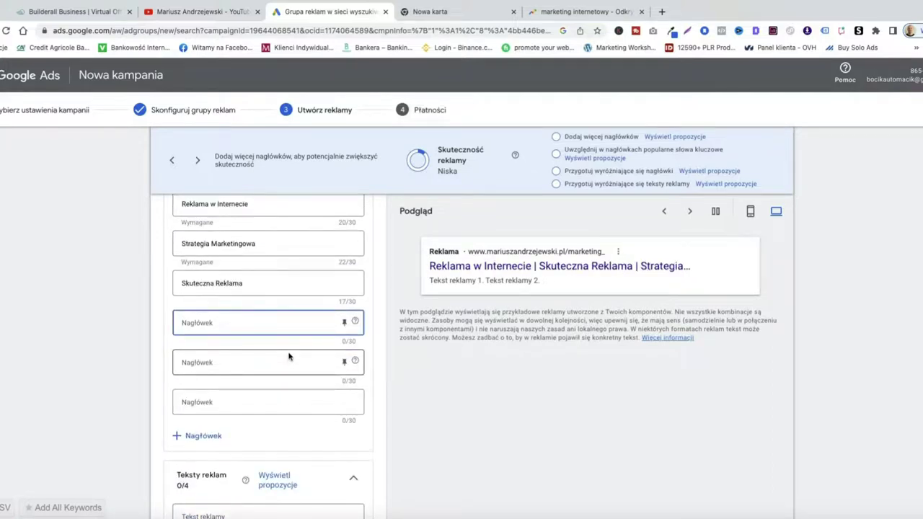
scroll(289, 356, down, 2)
click(259, 421)
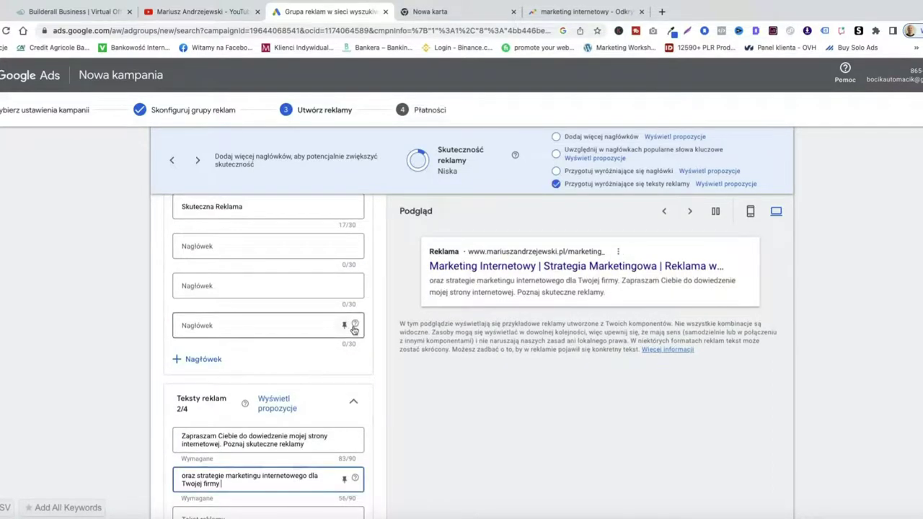
- Pin the headlines Marketing Internetowy to position 1, Reklama w Internecie to position 2 and Skuteczna Reklama to position 3
scroll(350, 331, down, 2)
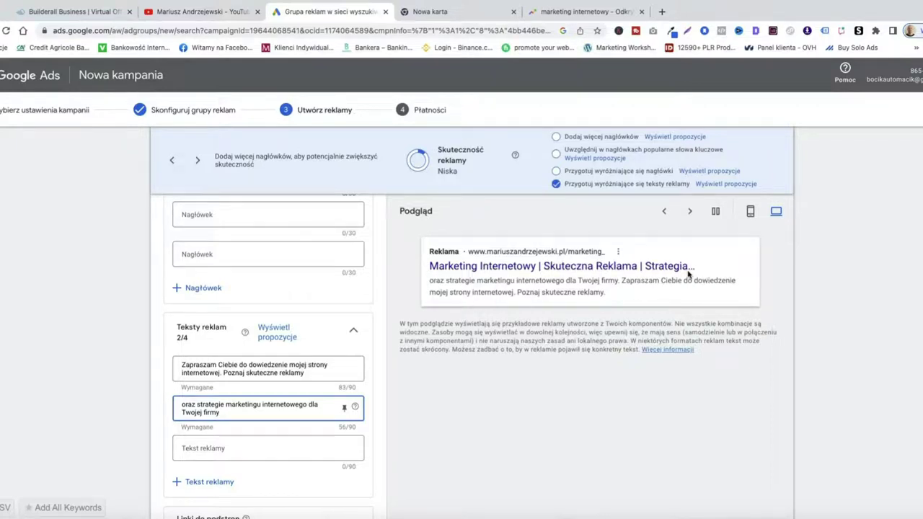
scroll(310, 303, up, 3)
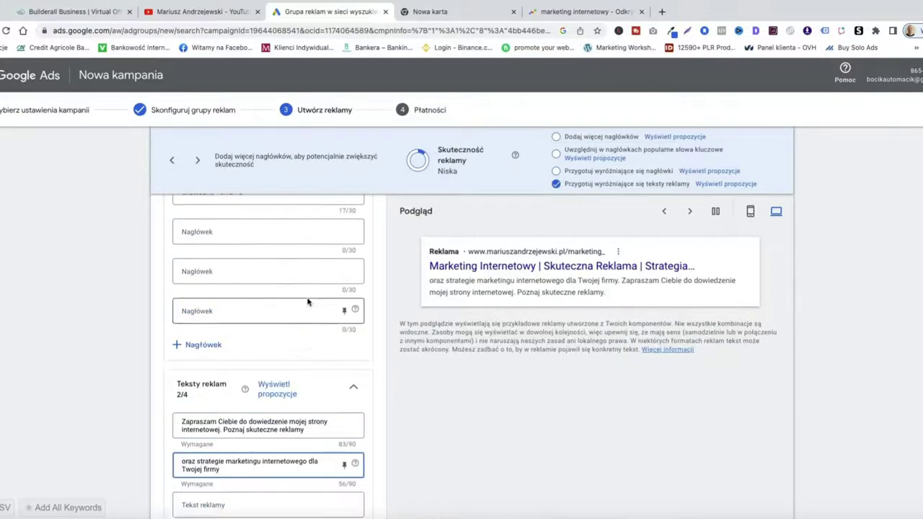
scroll(317, 290, down, 3)
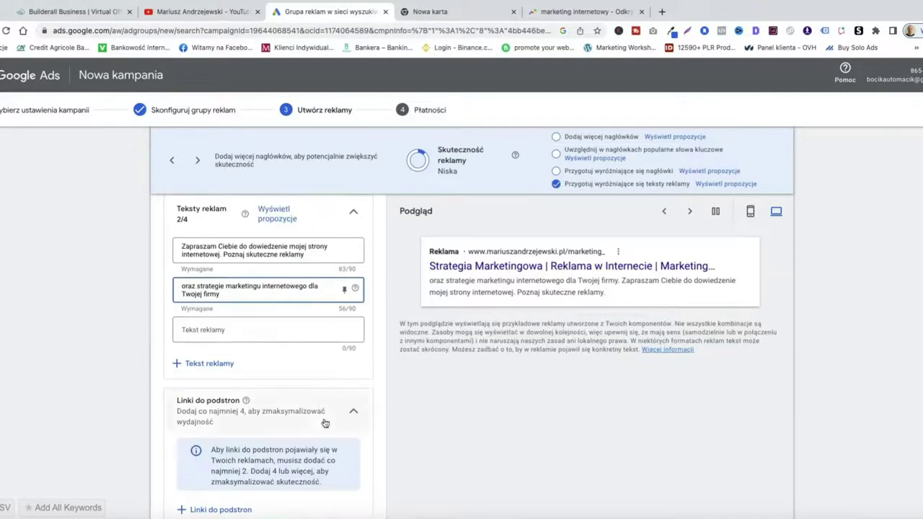
scroll(408, 367, up, 9)
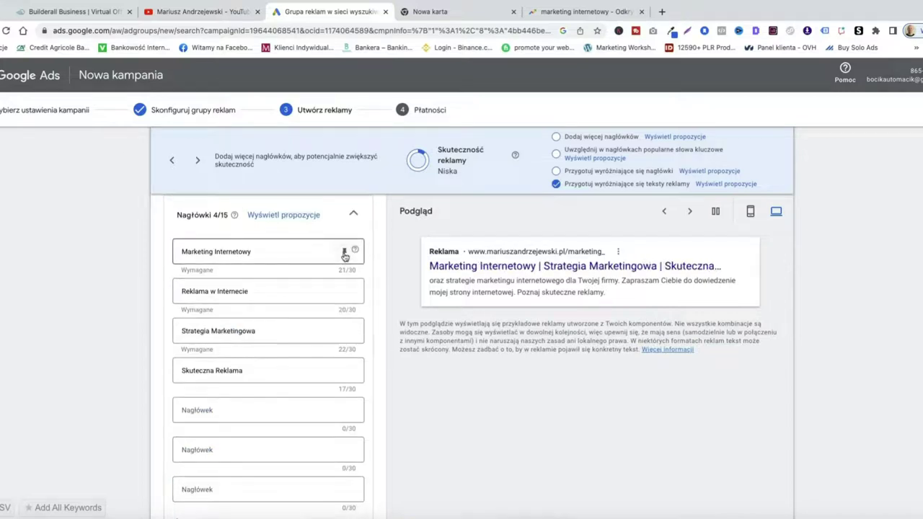
click(343, 253)
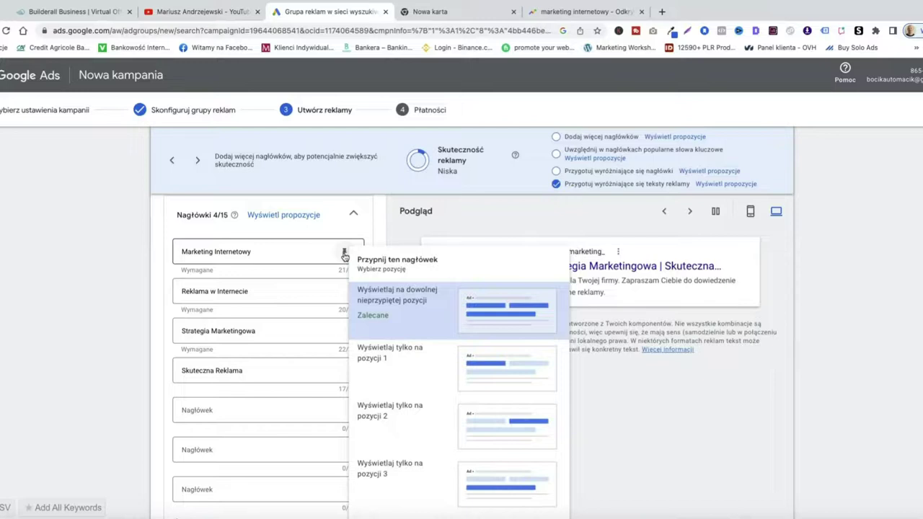
click(399, 369)
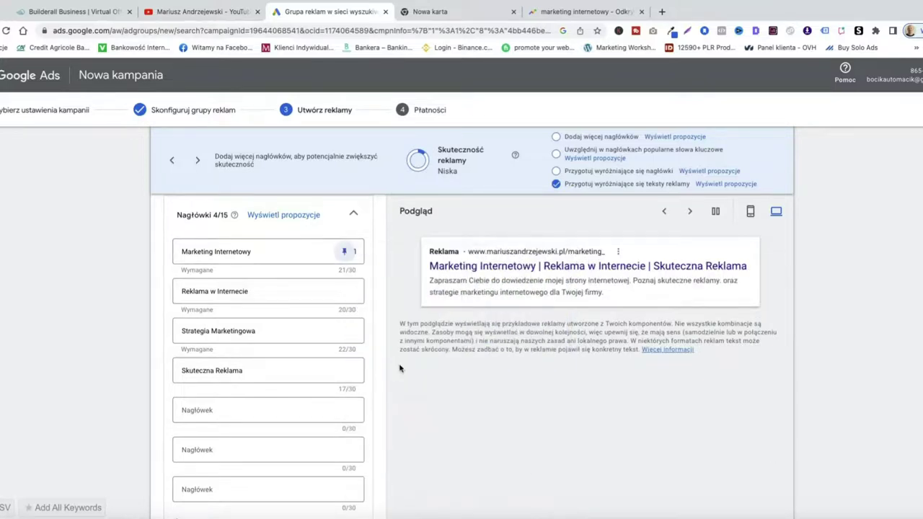
click(344, 291)
click(426, 250)
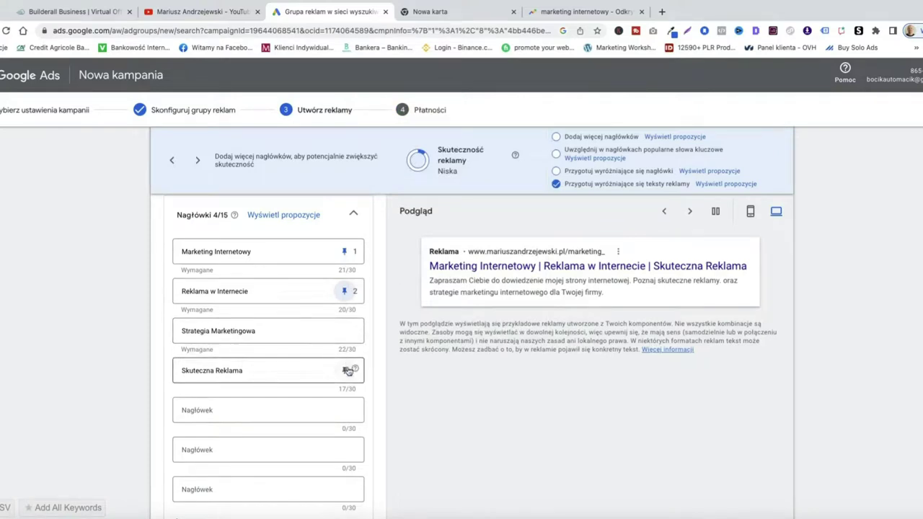
click(344, 370)
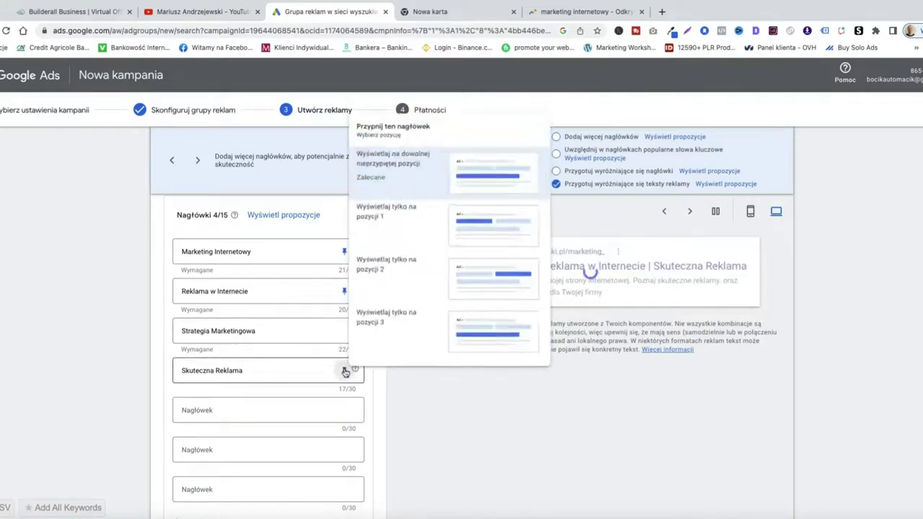
click(480, 336)
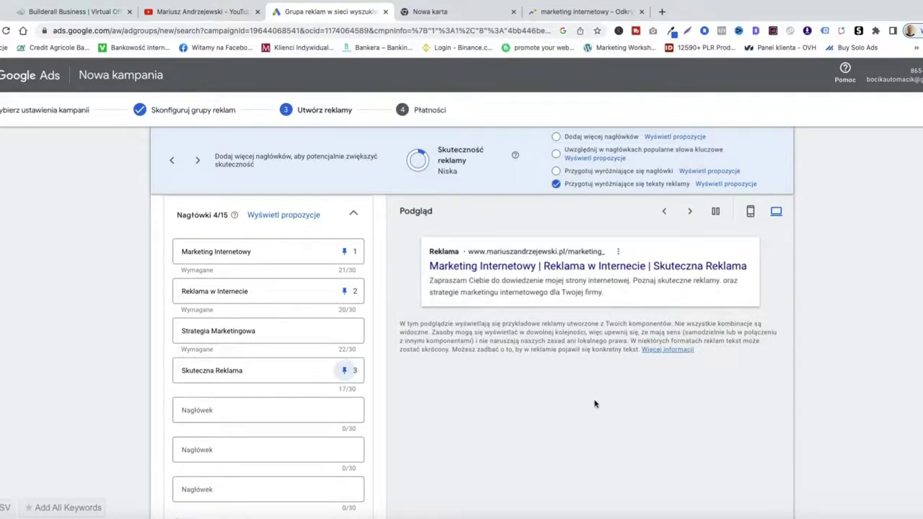
- Unpin the headlines Marketing Internetowy, Reklama w Internecie and Skuteczna Reklama so they can show in any position
scroll(365, 418, down, 5)
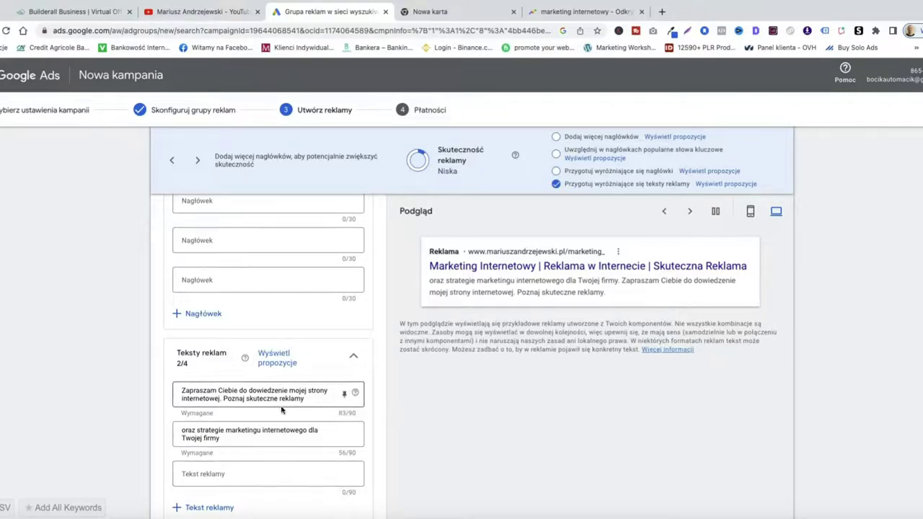
scroll(281, 409, up, 3)
scroll(312, 416, up, 2)
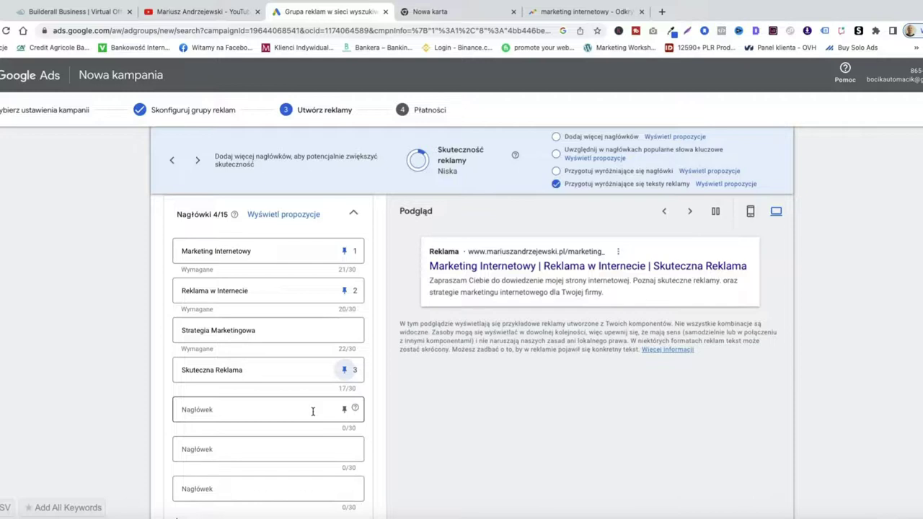
click(344, 370)
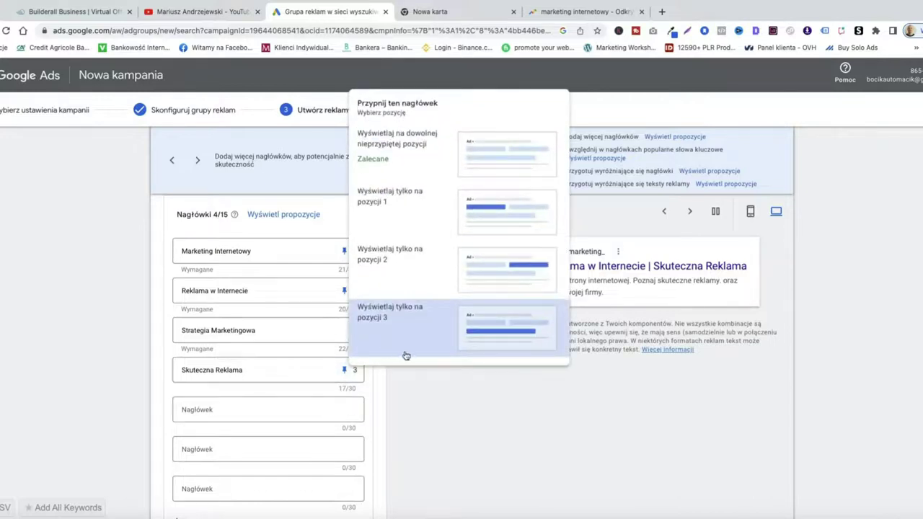
click(501, 448)
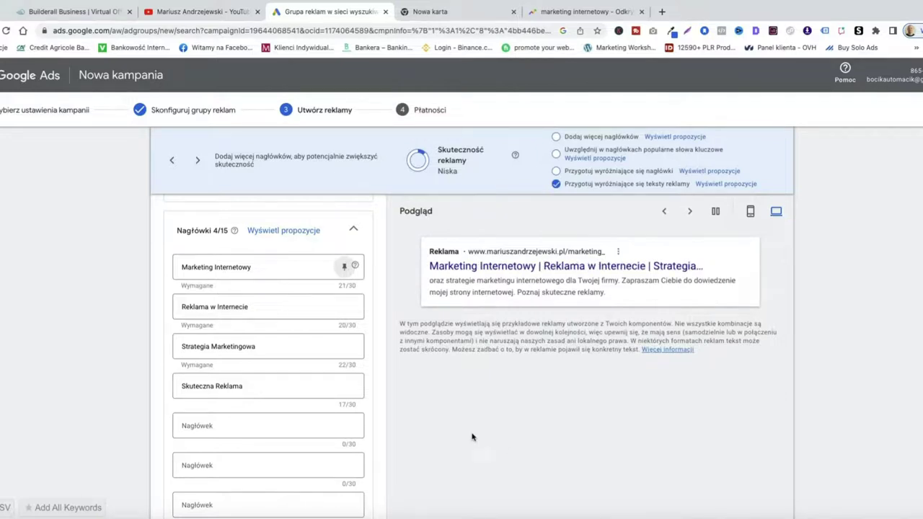
- Open the form for adding sitelinks (Linki do podstron) to the campaign
scroll(472, 437, down, 8)
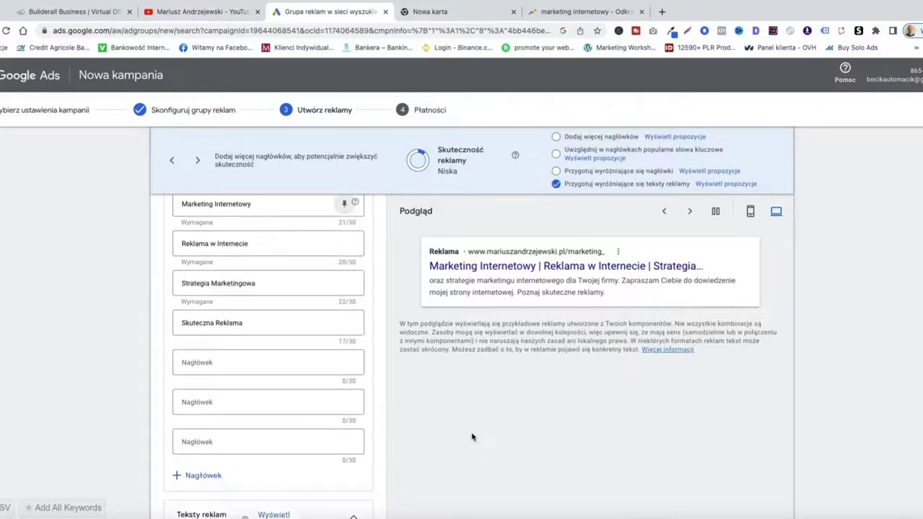
scroll(472, 437, down, 5)
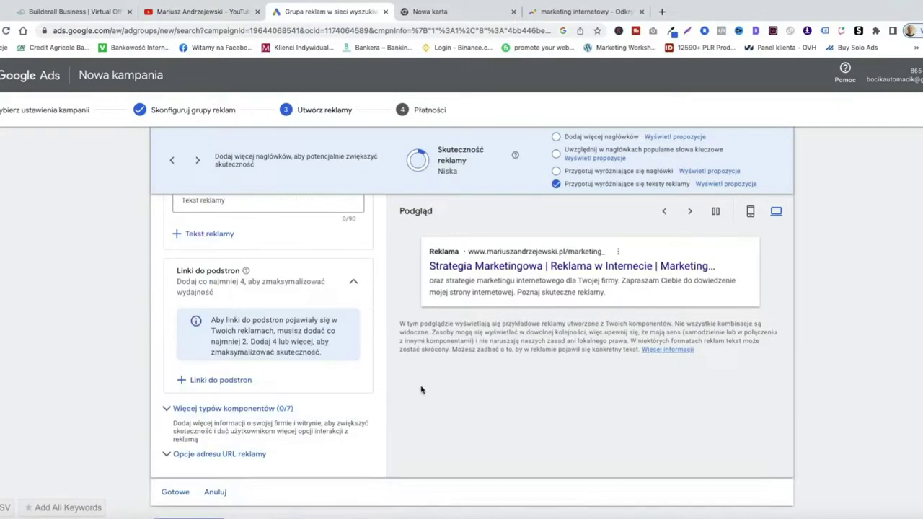
click(230, 388)
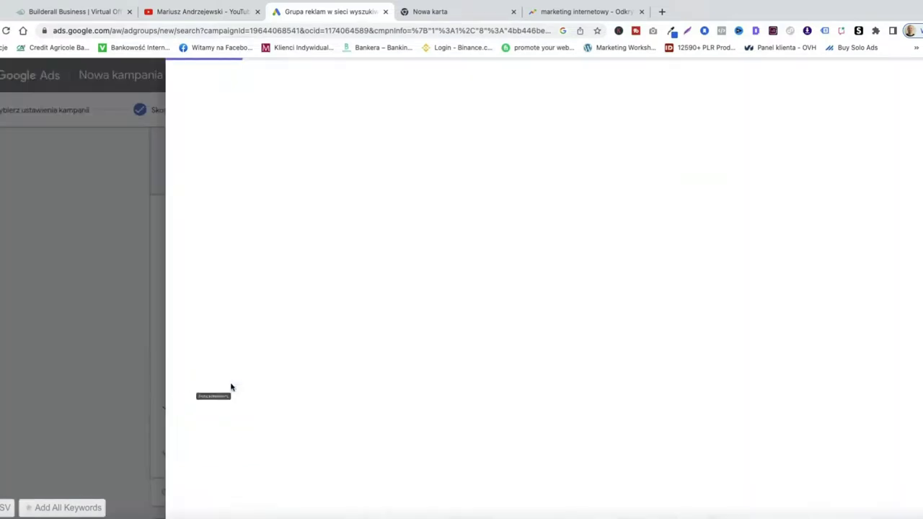
- Search Google for marketing internetowy in a new browser tab and examine the sponsored results
click(668, 13)
click(500, 228)
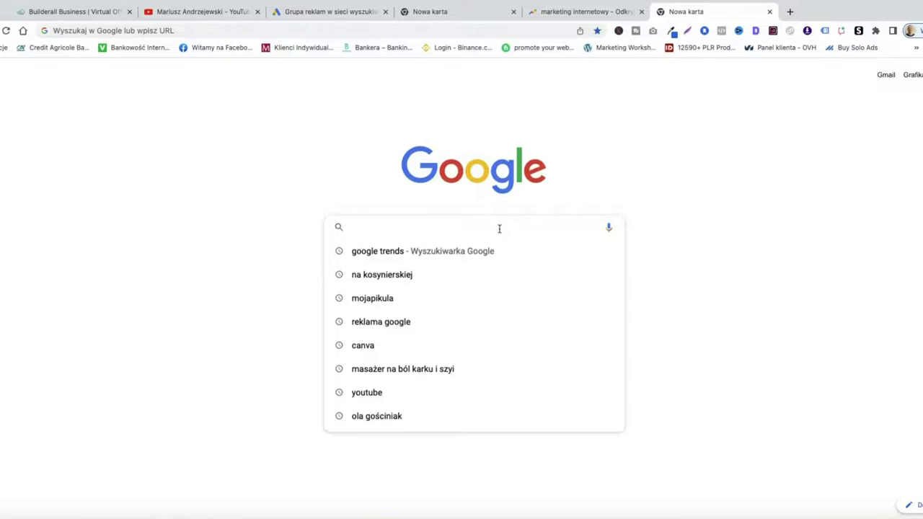
text(marketing internetowy)
key(Return)
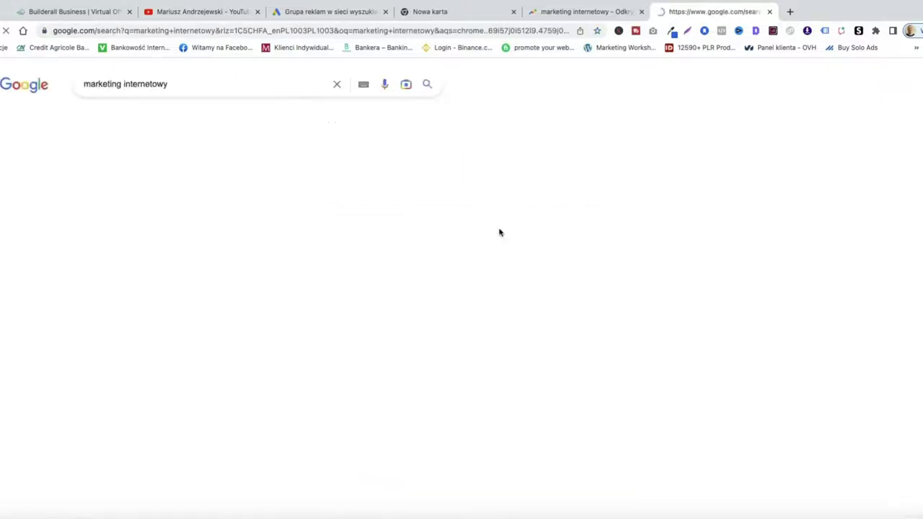
scroll(463, 195, down, 7)
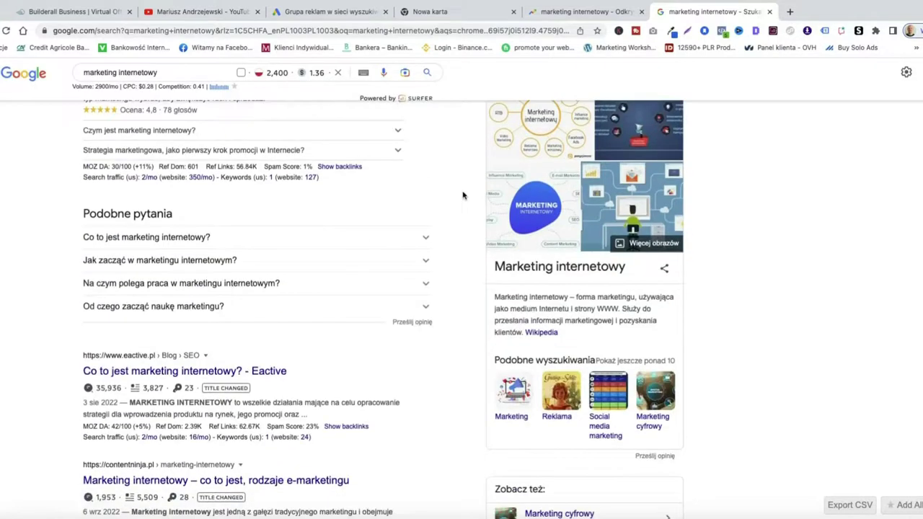
scroll(464, 195, down, 3)
scroll(464, 195, up, 10)
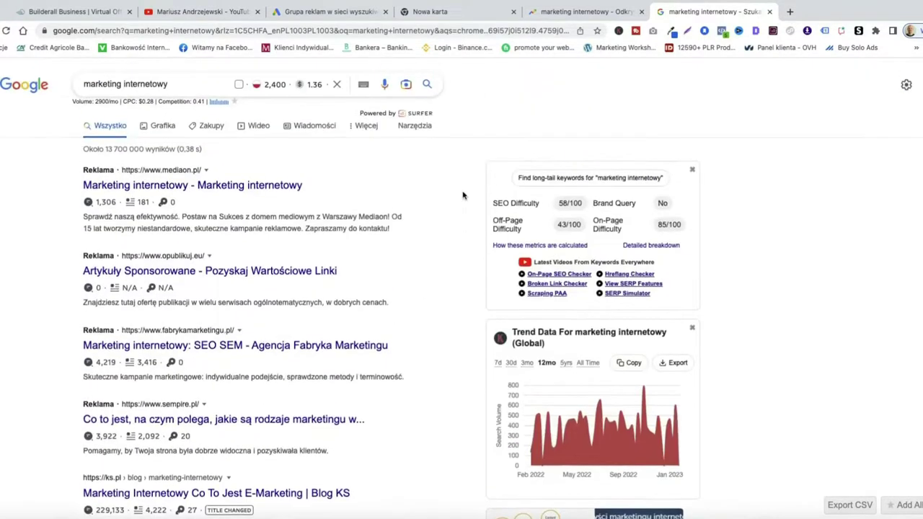
- Search Google for reklama w internecie, examine how the ads and their sitelinks appear, and return to the Google Ads sitelink form
click(182, 83)
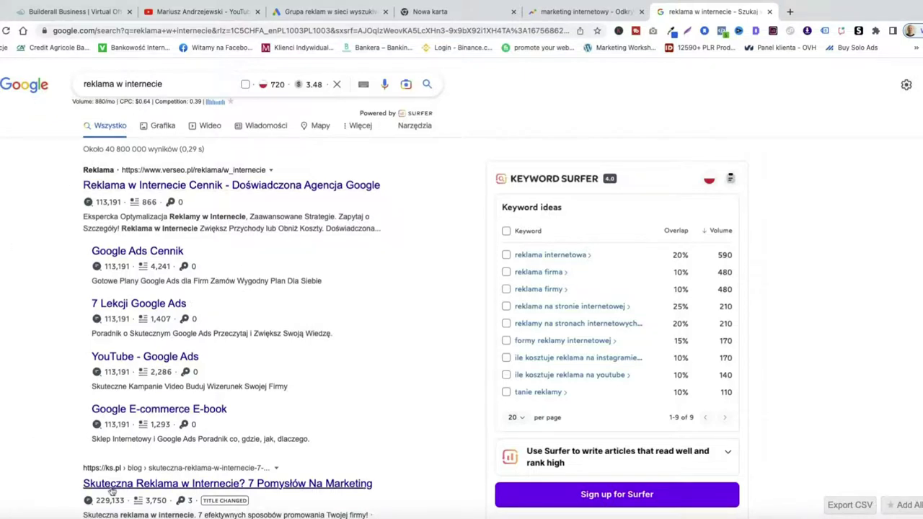
scroll(251, 472, down, 15)
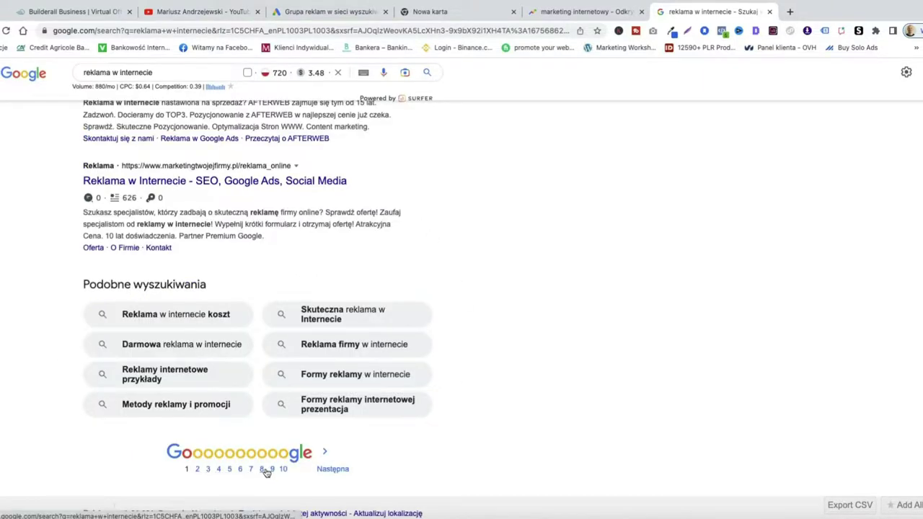
scroll(265, 471, up, 15)
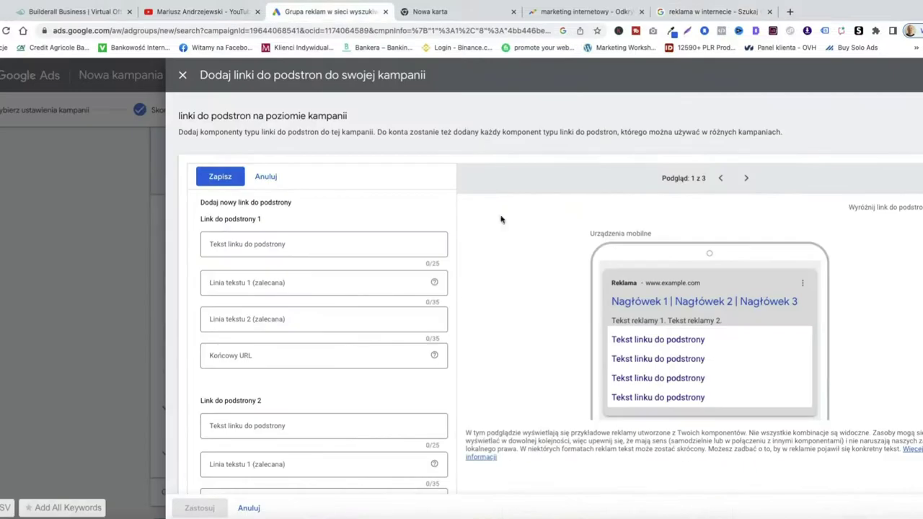
- Open the advertiser's website in a new browser tab and examine its Platforma Builderall and O mnie pages for usable sitelink addresses
click(351, 245)
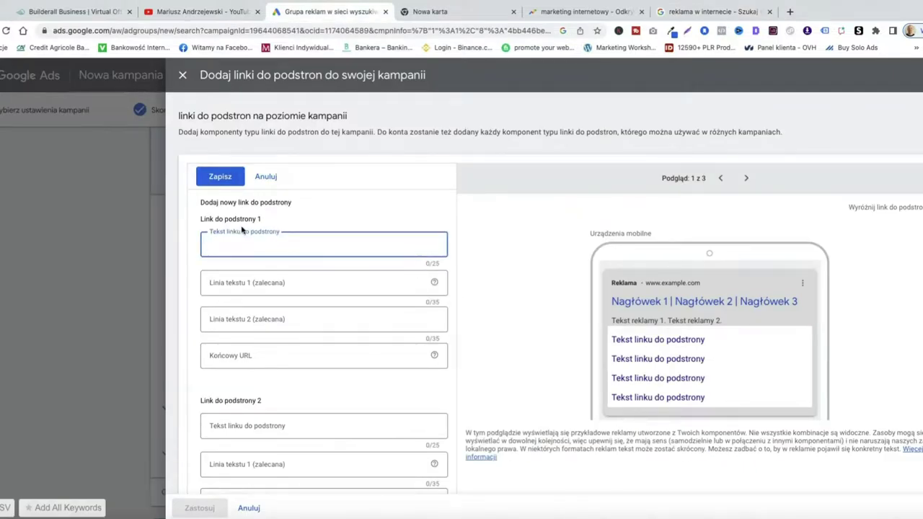
scroll(309, 369, down, 3)
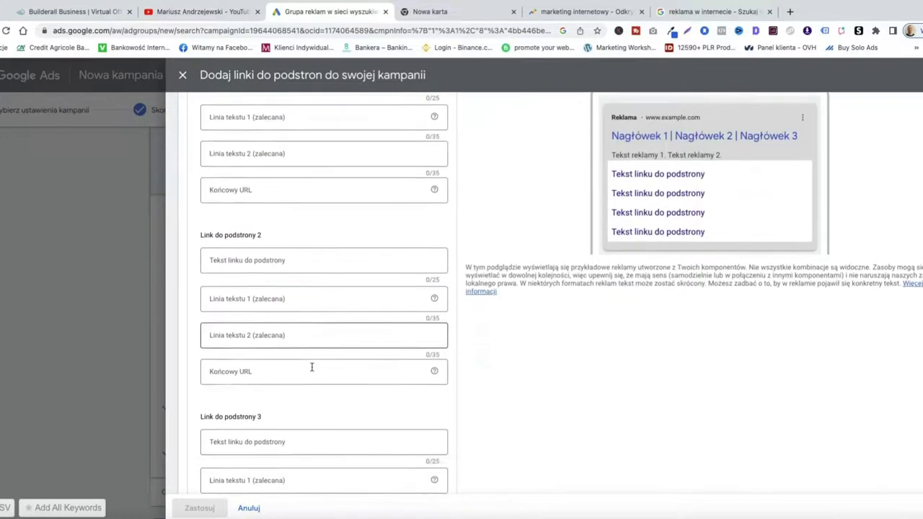
click(789, 12)
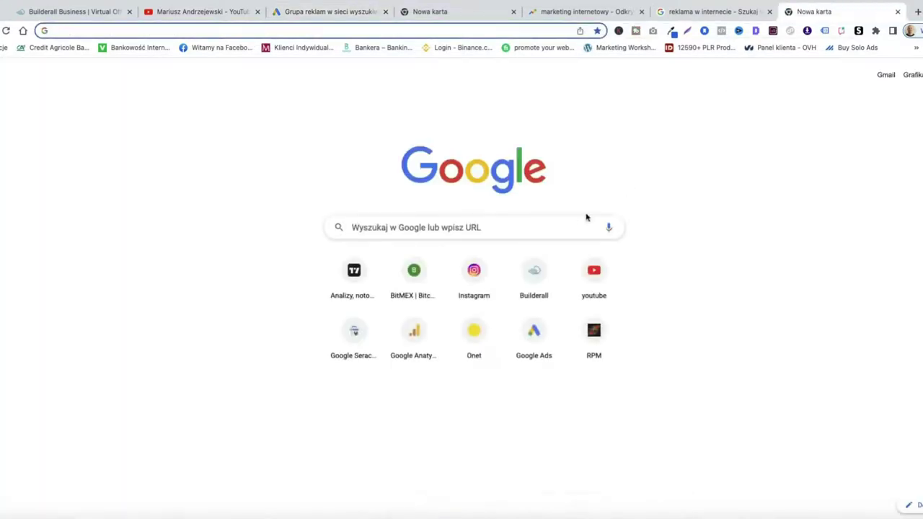
click(567, 225)
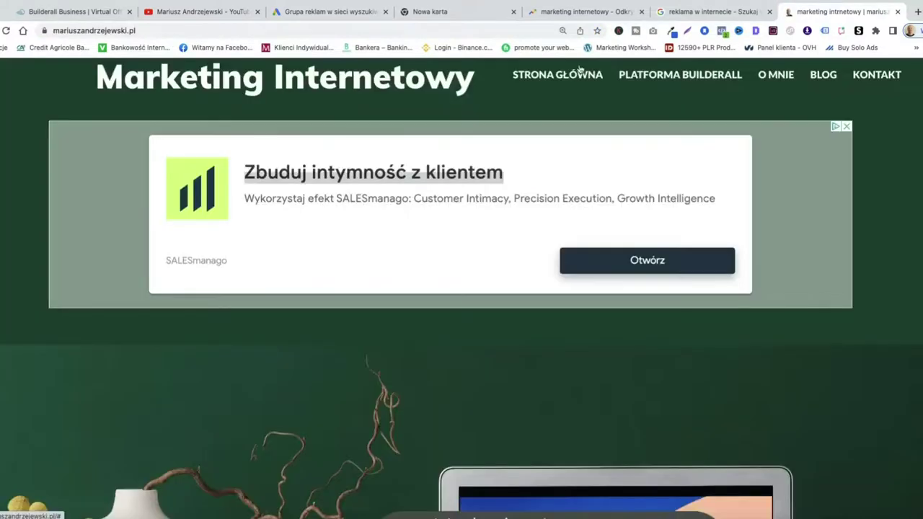
click(658, 79)
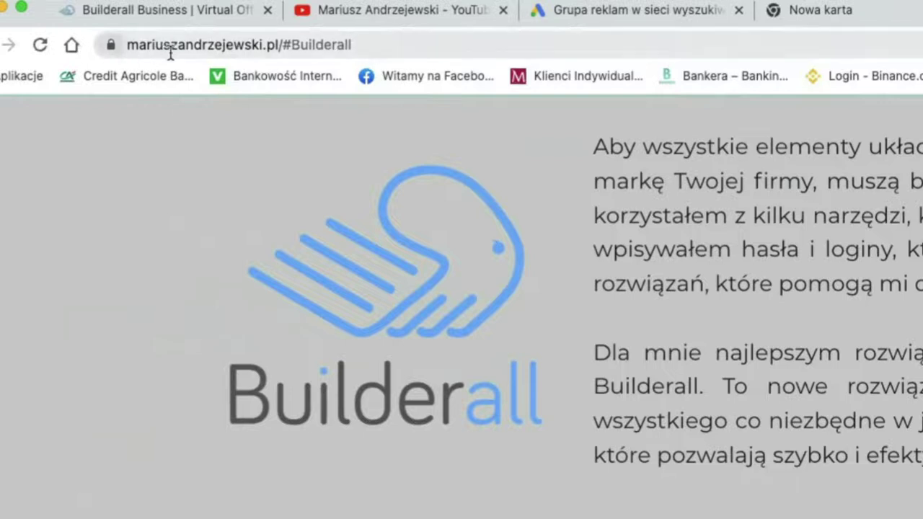
scroll(504, 288, up, 15)
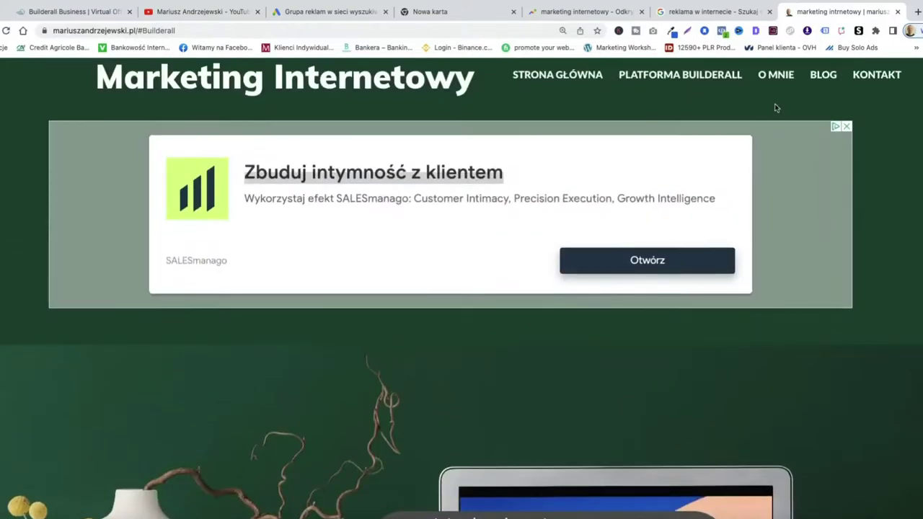
click(780, 80)
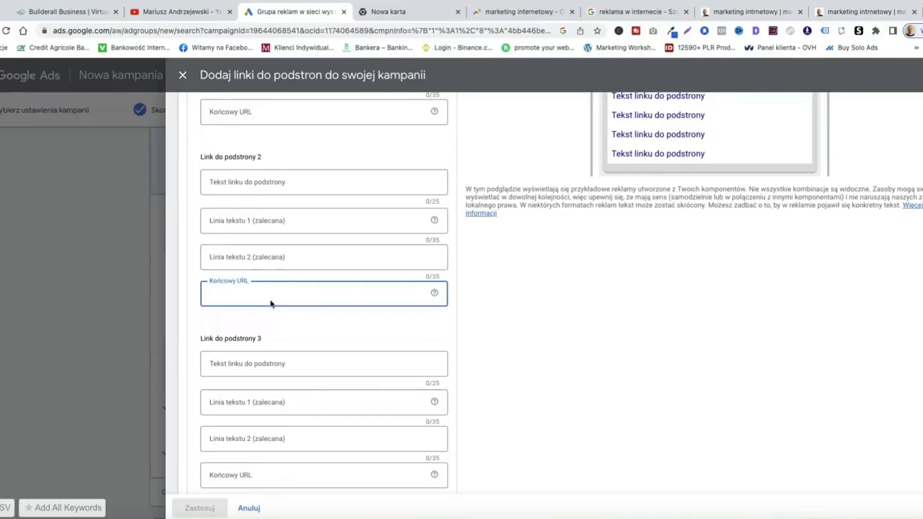
- Fill in sitelink 2 with the website's #Menu address as final URL and the link text "Skontaktuj nsie ze mna"
text(https://mariuszandrzejewski.pl/#Menu)
click(304, 182)
text(Skontaktuj nsie ze mna)
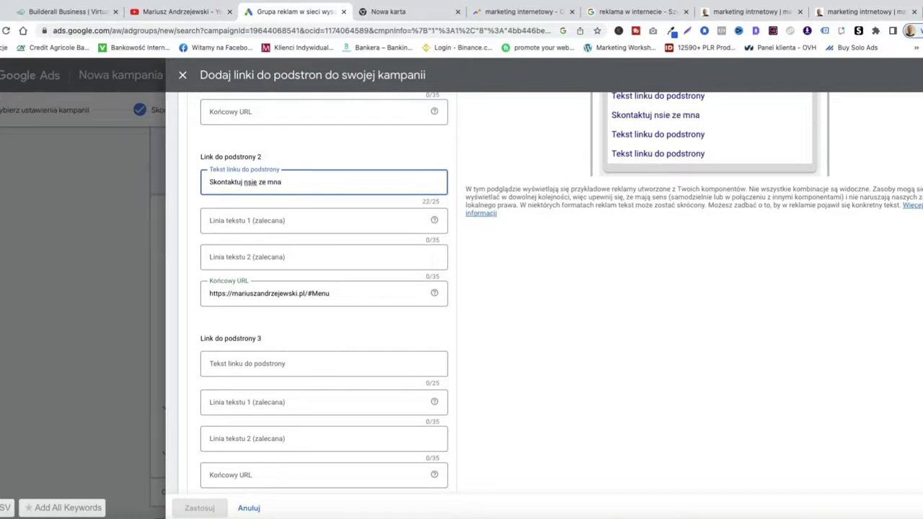
- Fill in sitelink 1 with the text "Odbierz rabat" and the address of the website's /blog page as final URL
scroll(385, 199, up, 3)
click(366, 242)
text(Odbierz rabat)
click(749, 11)
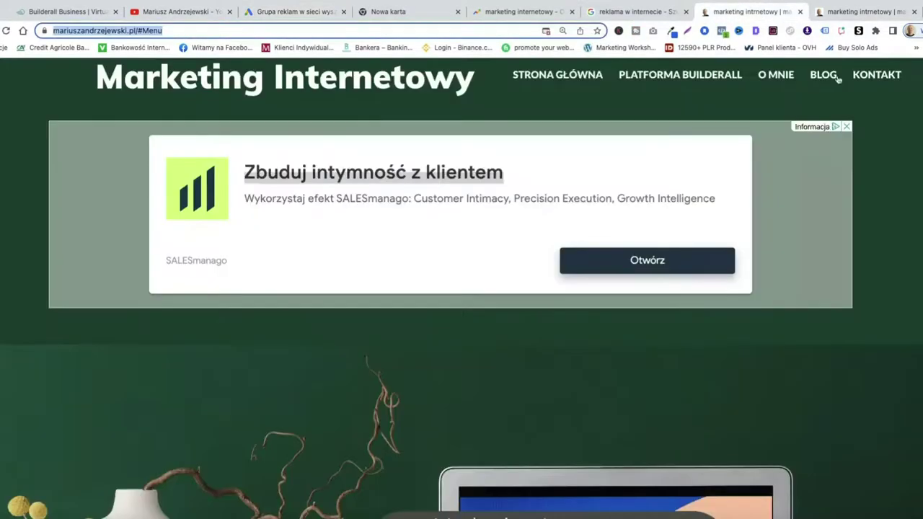
click(832, 76)
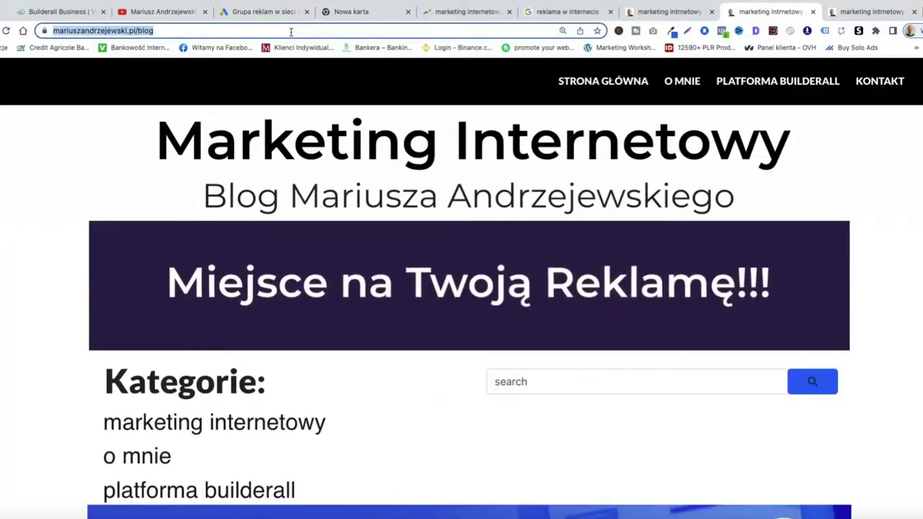
click(260, 12)
click(309, 355)
text(https://mariuszandrzejewski.pl/blog)
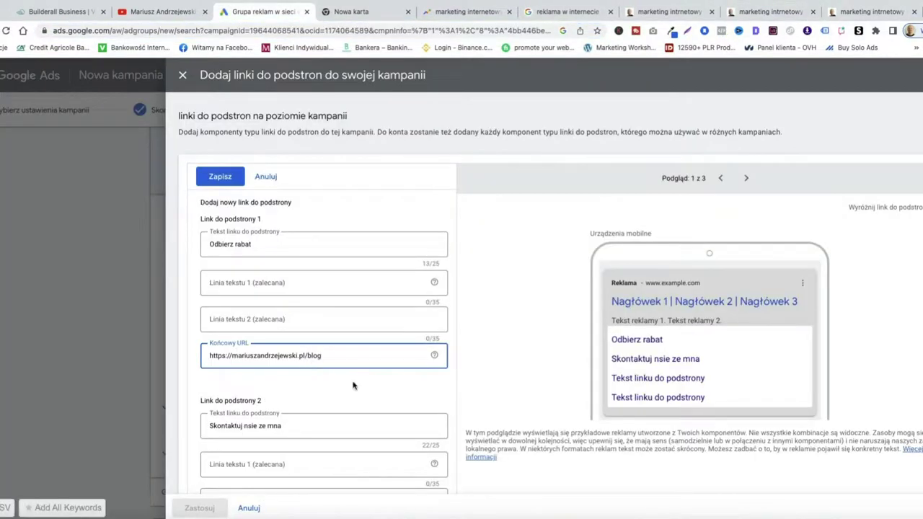
scroll(336, 359, down, 1)
scroll(335, 359, down, 3)
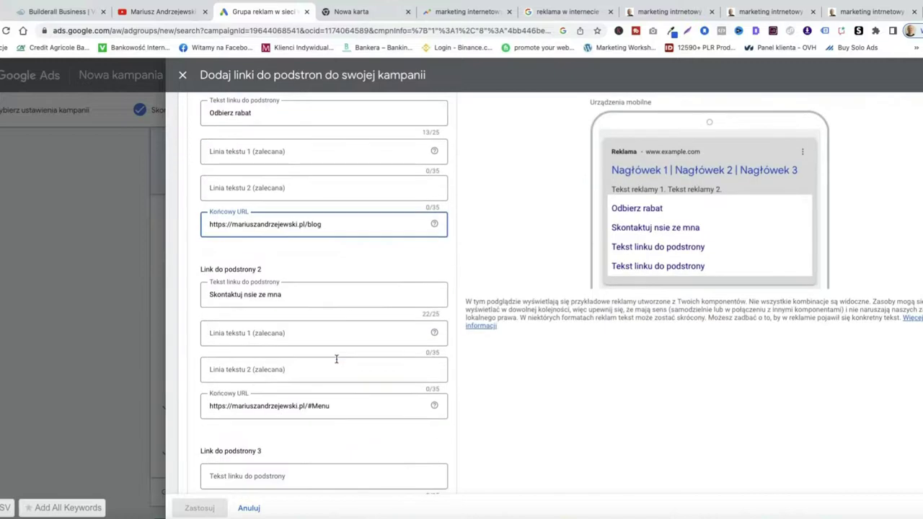
scroll(333, 420, down, 5)
- Review the ad's display path, headlines, ad texts and sitelink section together with the ad preview
scroll(333, 420, down, 1)
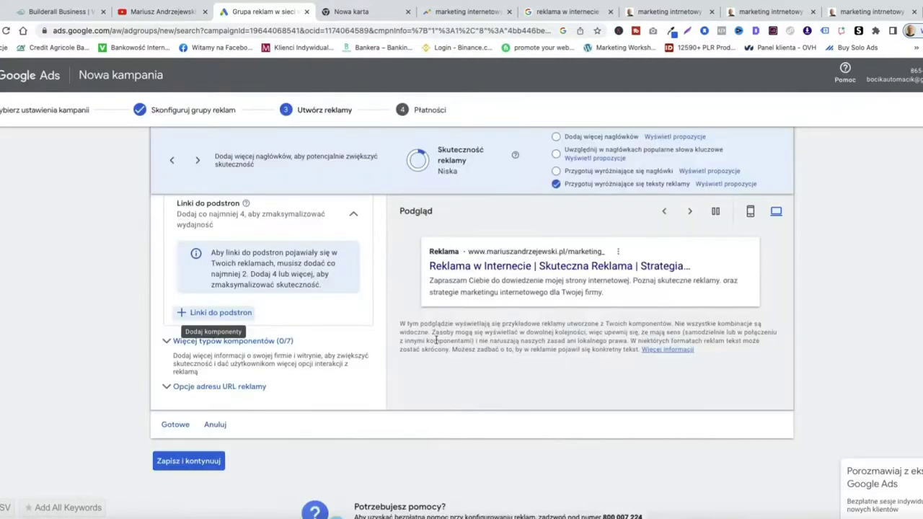
scroll(366, 282, up, 1)
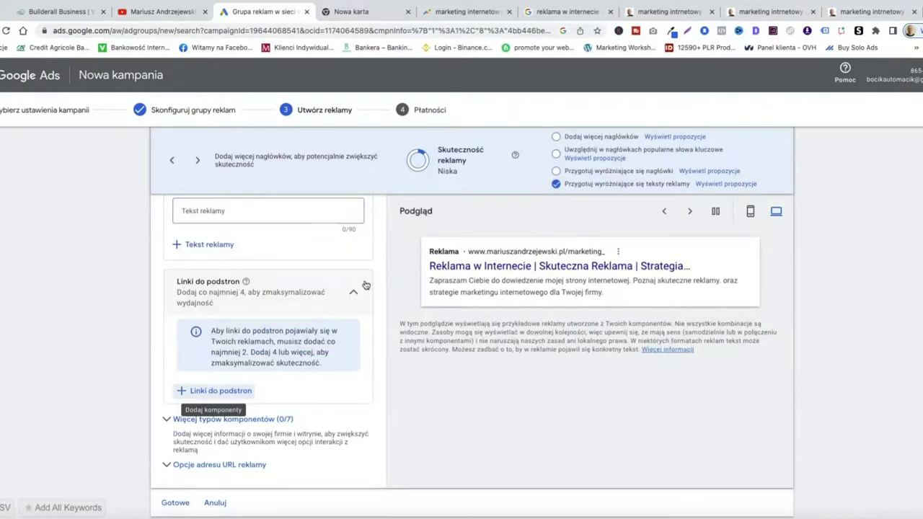
scroll(366, 286, up, 2)
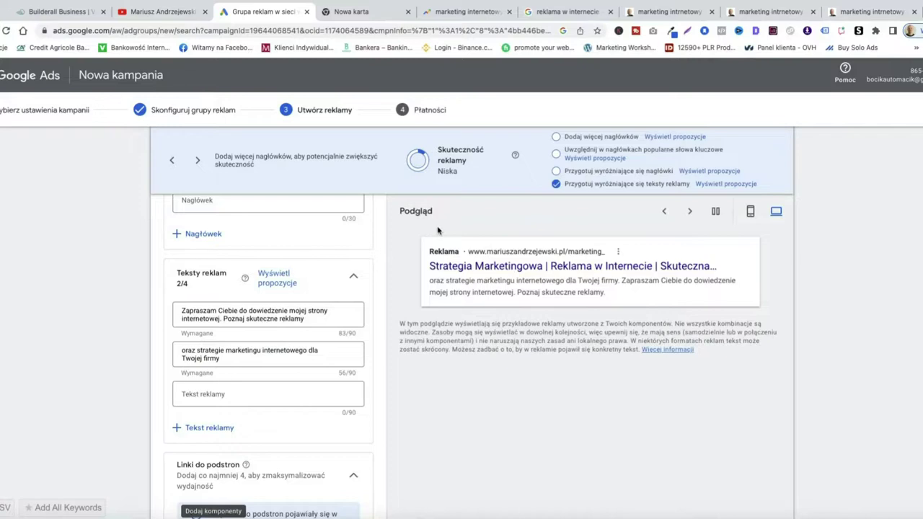
scroll(438, 231, up, 2)
scroll(550, 242, up, 2)
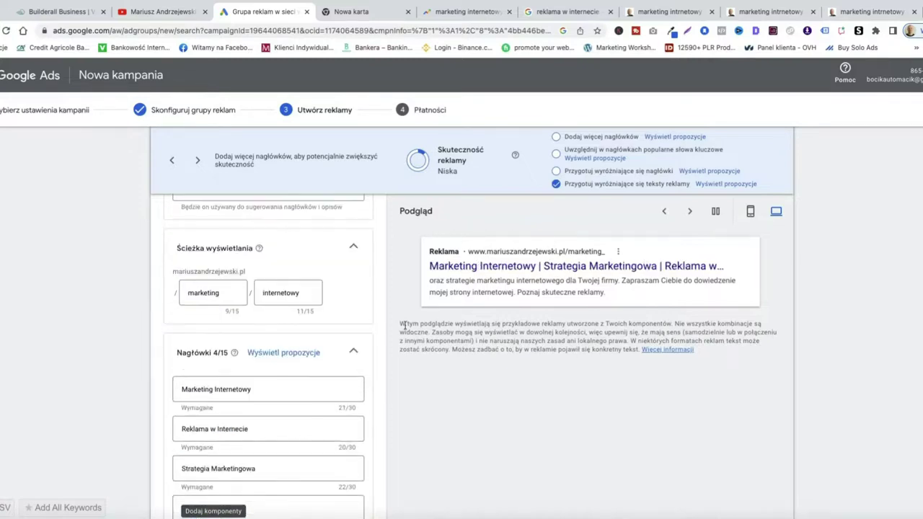
scroll(402, 336, up, 1)
scroll(402, 339, down, 3)
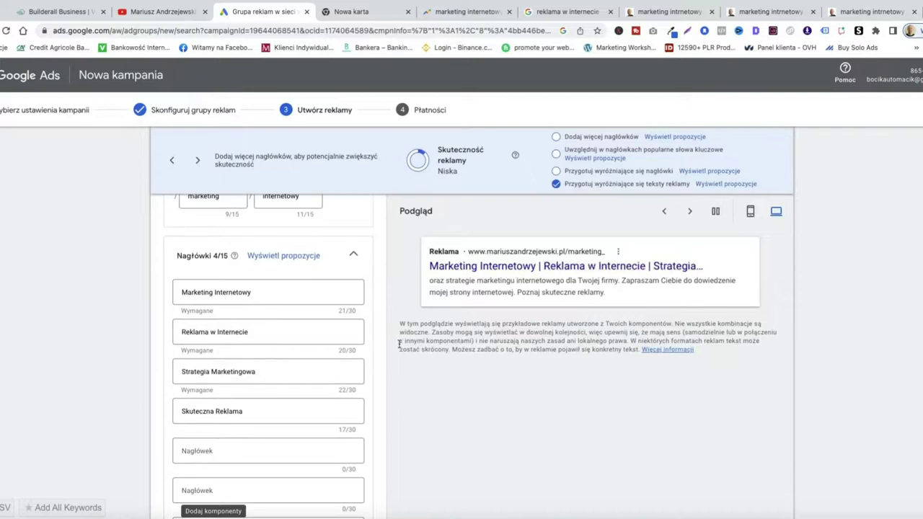
scroll(398, 348, down, 1)
scroll(397, 348, down, 5)
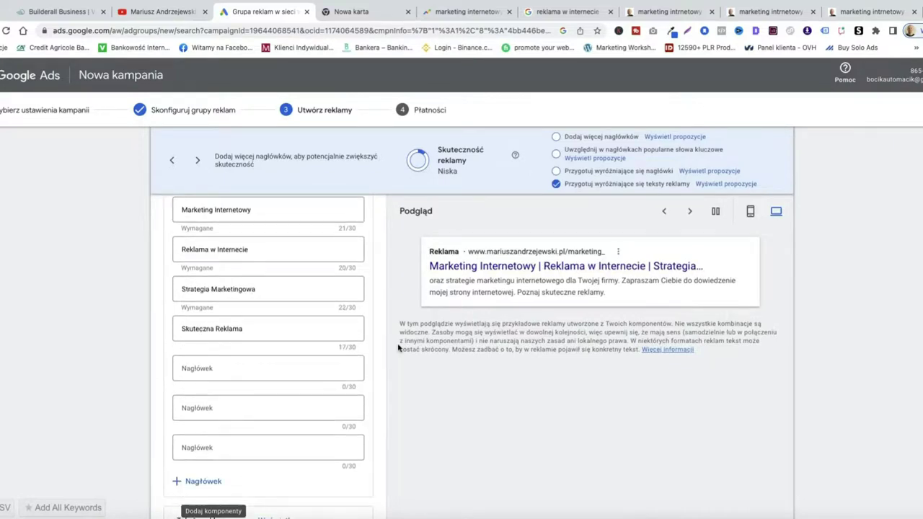
scroll(478, 441, up, 1)
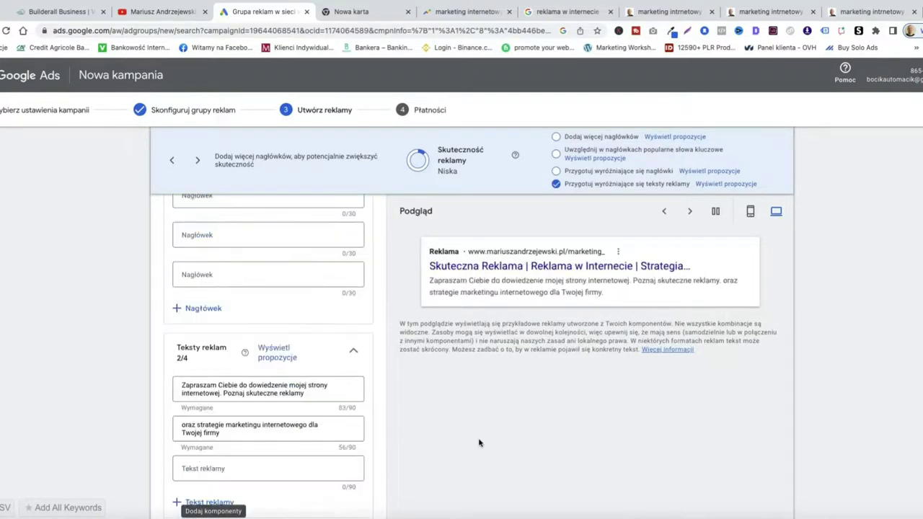
scroll(478, 440, down, 3)
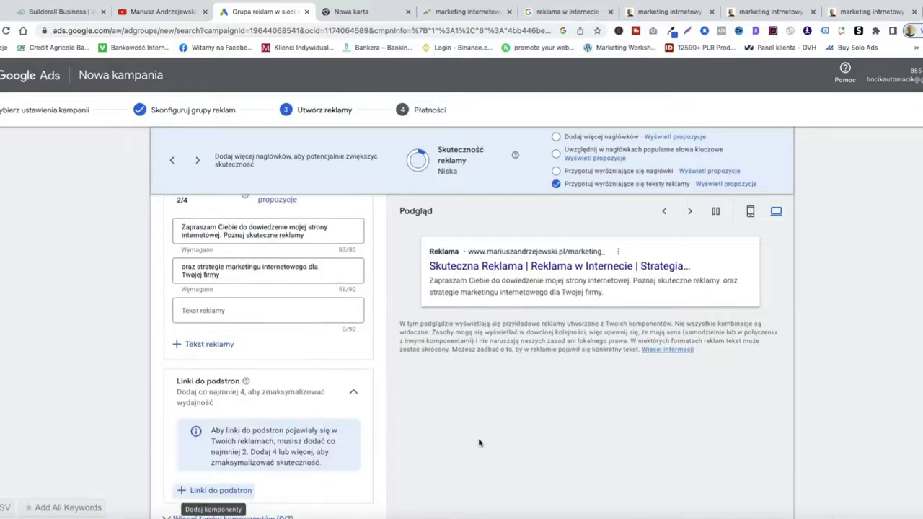
- Close the extra browser tabs showing the advertiser's website
click(914, 11)
click(913, 12)
click(895, 11)
- Save the ad without sitelinks and continue to the billing setup
scroll(598, 420, down, 3)
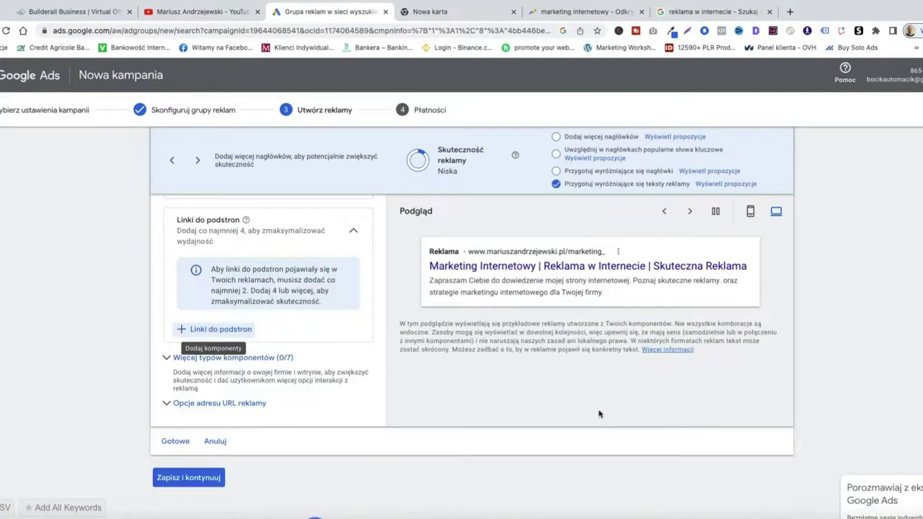
scroll(601, 399, down, 1)
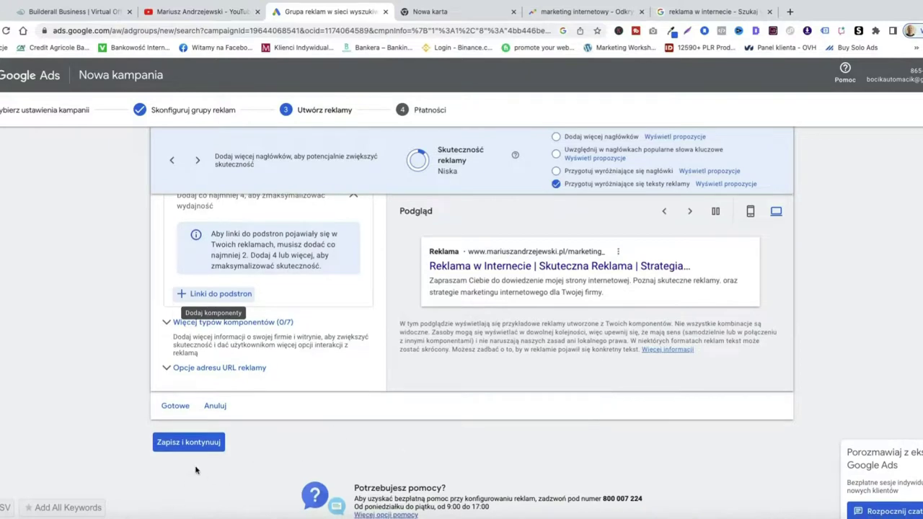
click(184, 450)
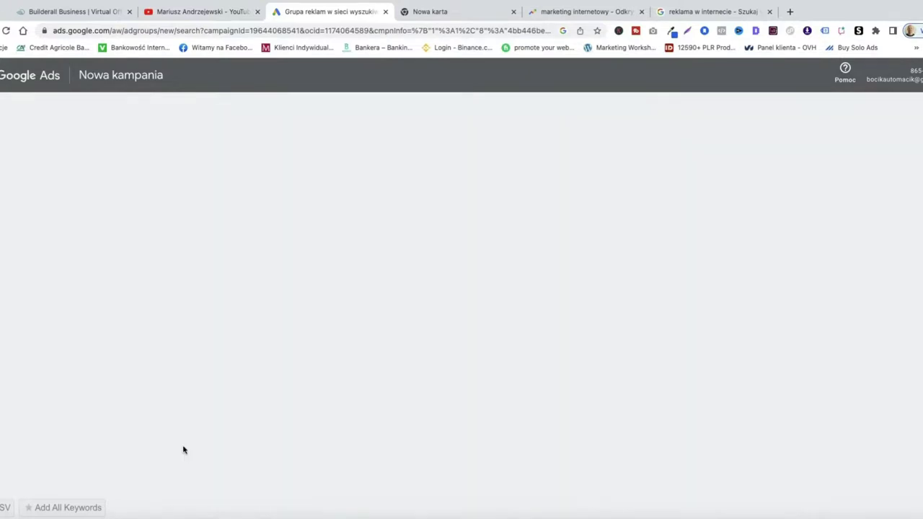
- Look over the billing information and select Organizacja as the account type in the customer information
scroll(694, 367, down, 2)
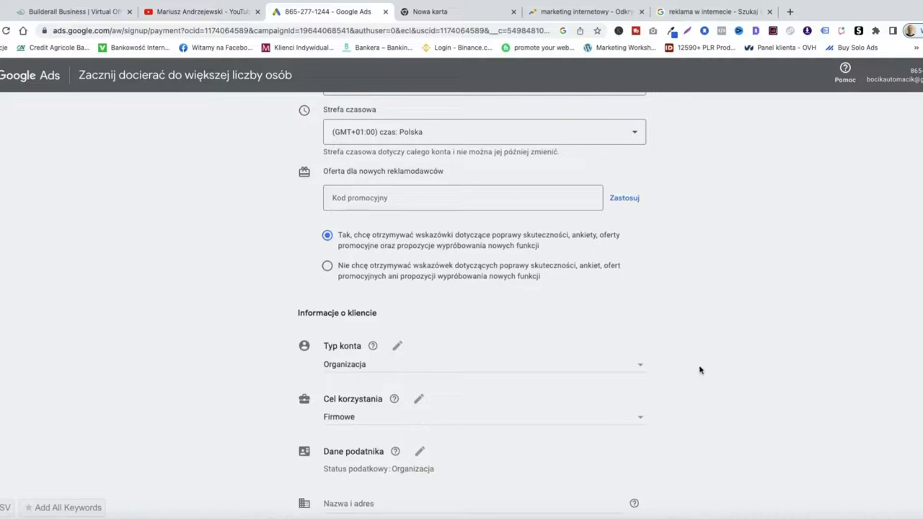
scroll(714, 372, up, 2)
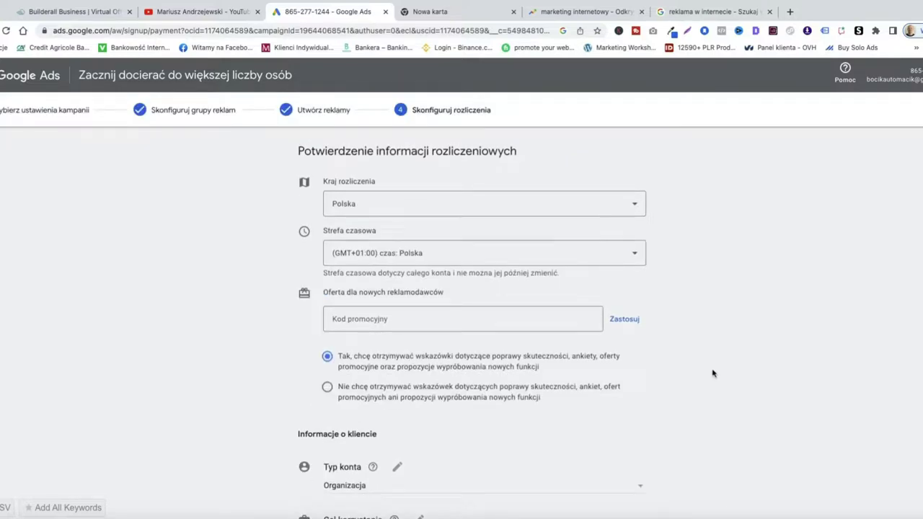
scroll(712, 373, down, 1)
scroll(712, 373, down, 3)
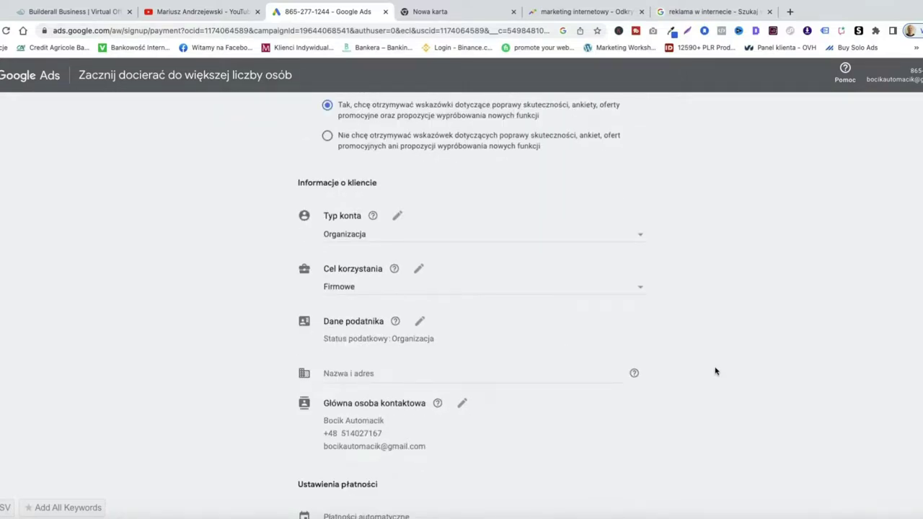
scroll(712, 373, down, 1)
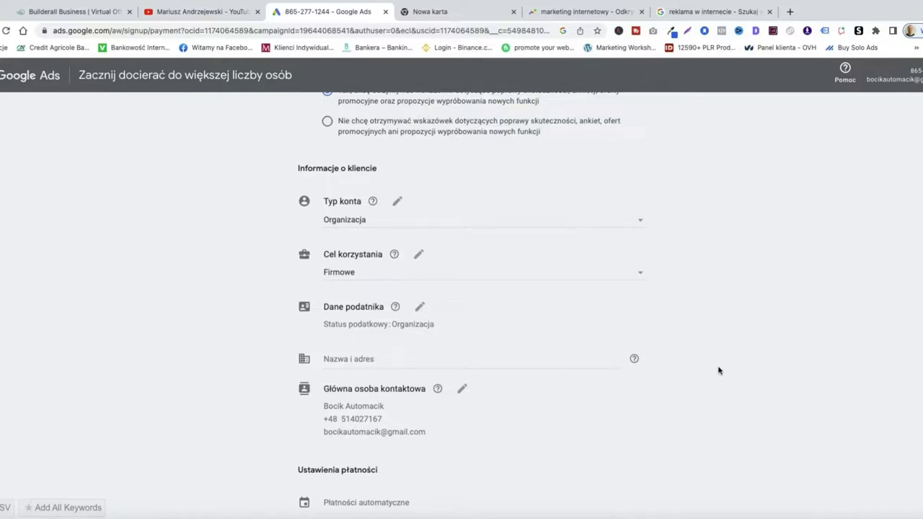
click(639, 221)
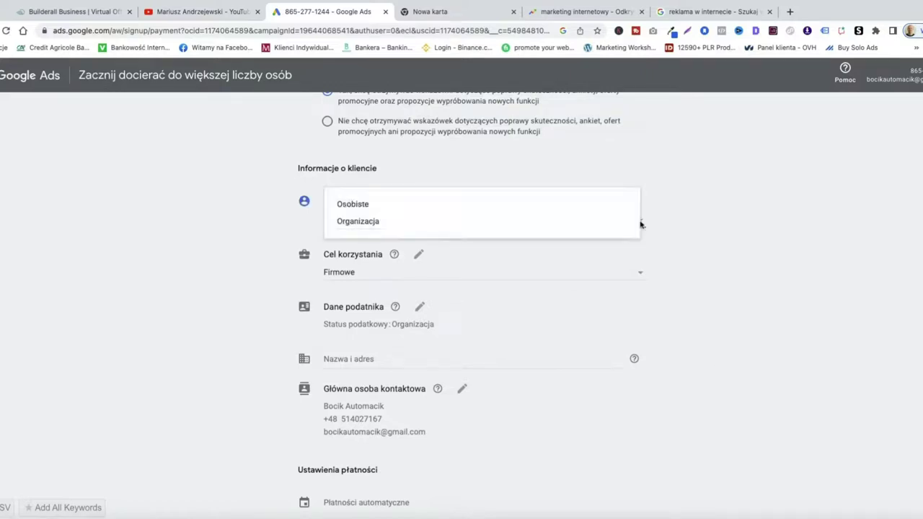
click(403, 226)
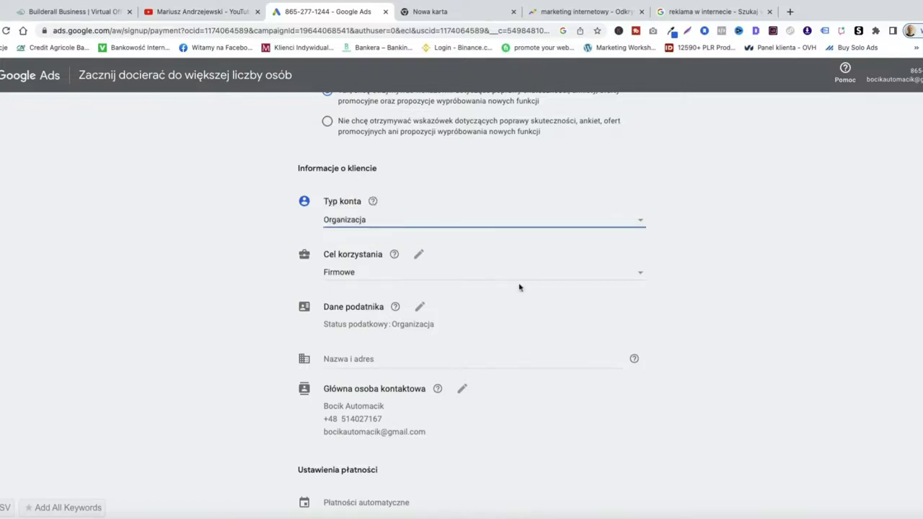
- Select Firmowe as the purpose of use and open the taxpayer data (Dane podatnika) for editing
click(638, 276)
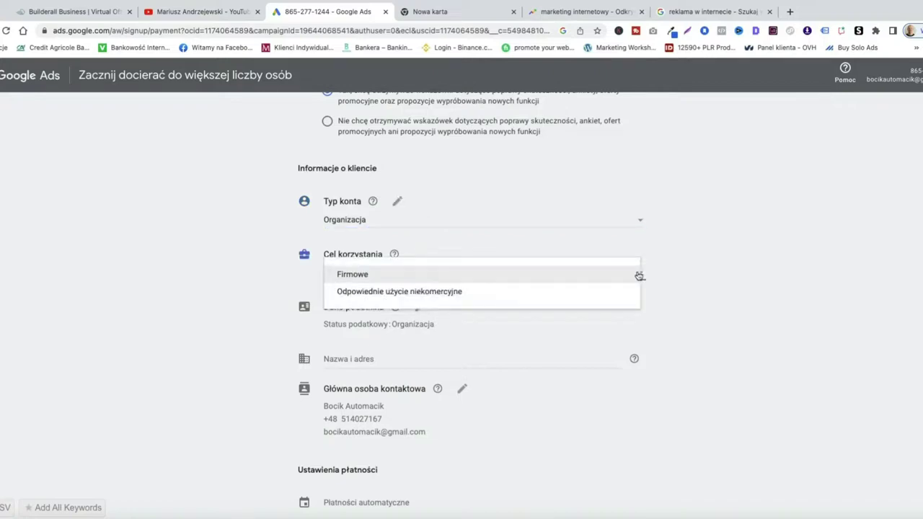
click(601, 274)
scroll(430, 226, down, 1)
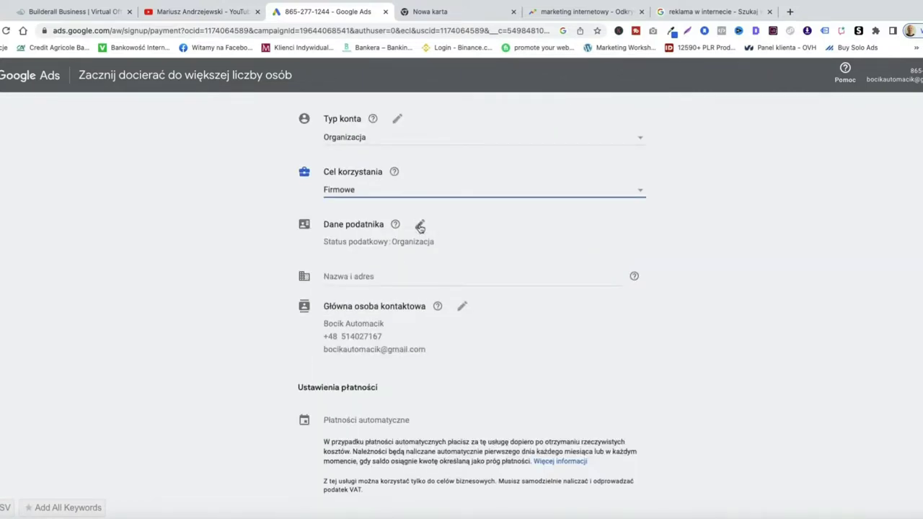
click(418, 225)
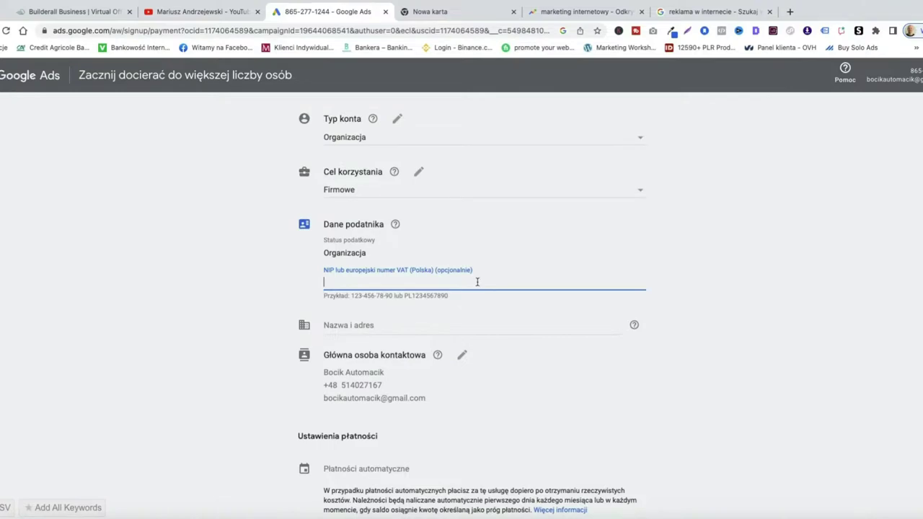
- Set the account type to Osobiste and look over the name, address and billing fields
click(643, 143)
click(580, 126)
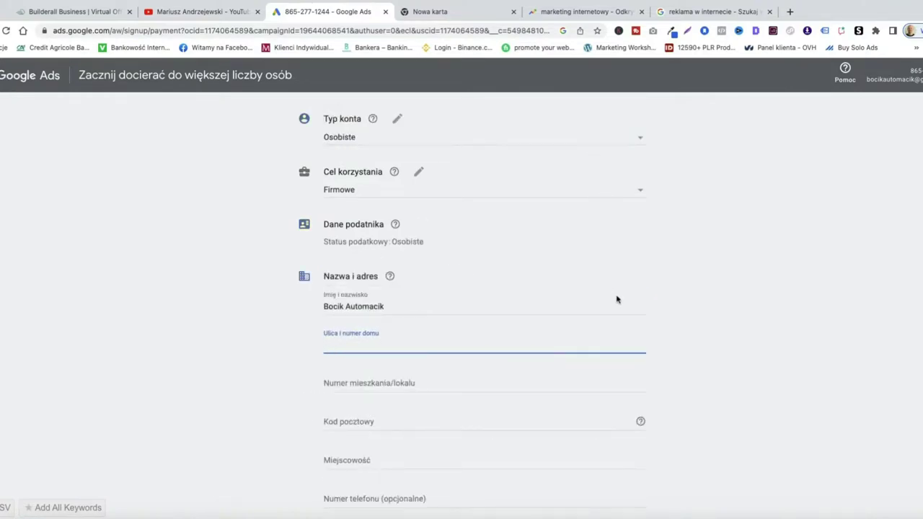
scroll(466, 391, down, 5)
scroll(681, 449, up, 4)
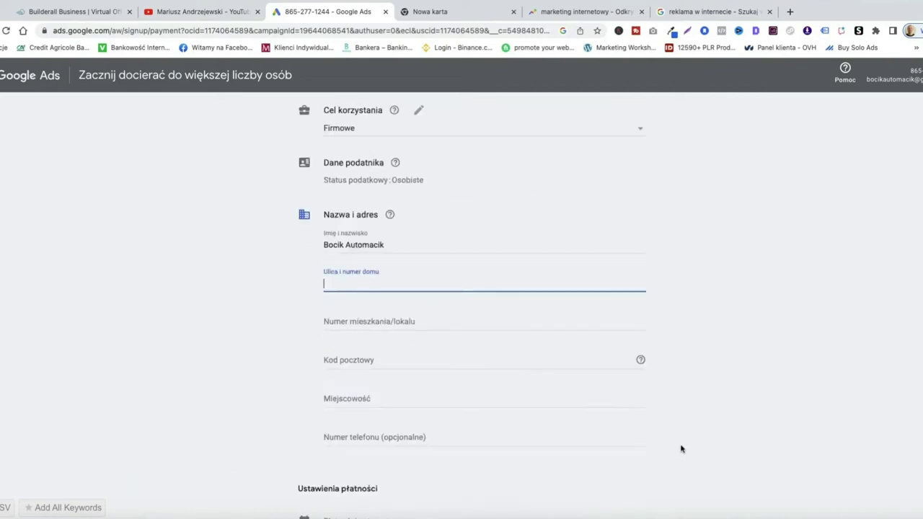
scroll(681, 449, up, 6)
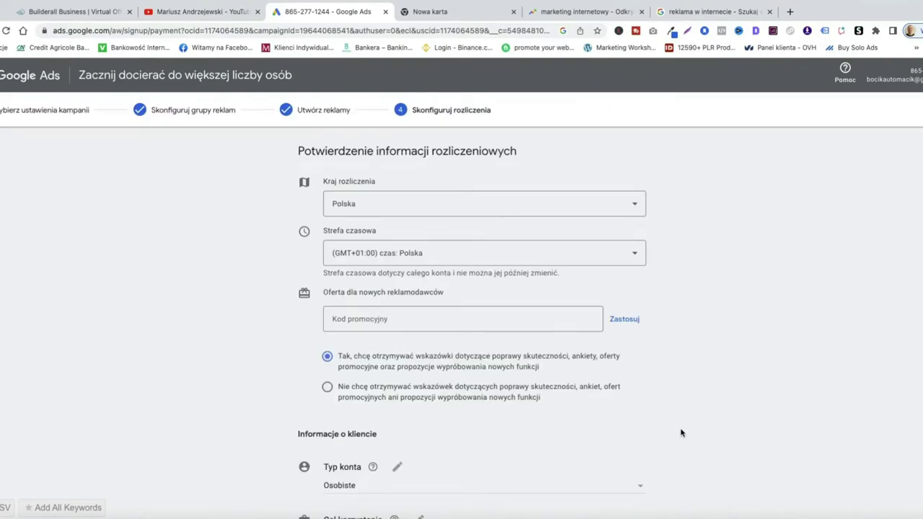
- Review the rest of the billing form, from the customer information to the automatic payment settings, card details and terms of service
scroll(681, 433, down, 2)
scroll(681, 432, down, 4)
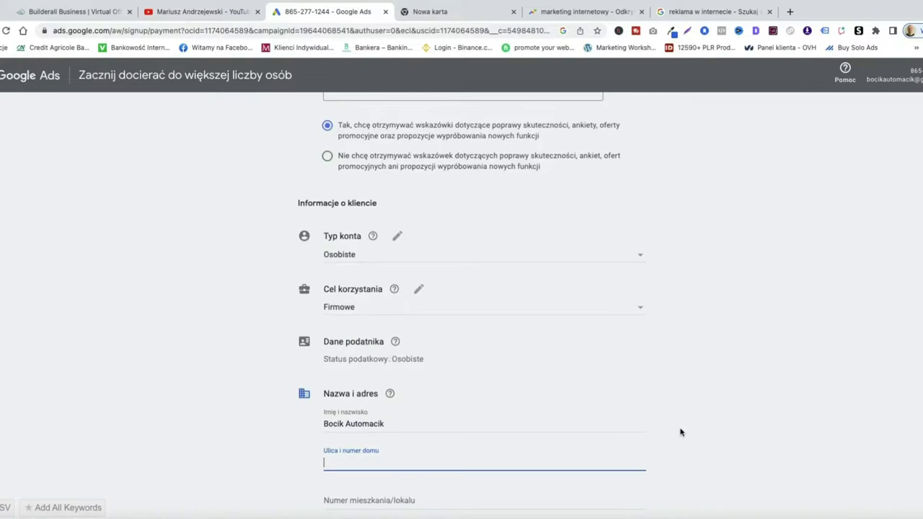
scroll(680, 432, down, 5)
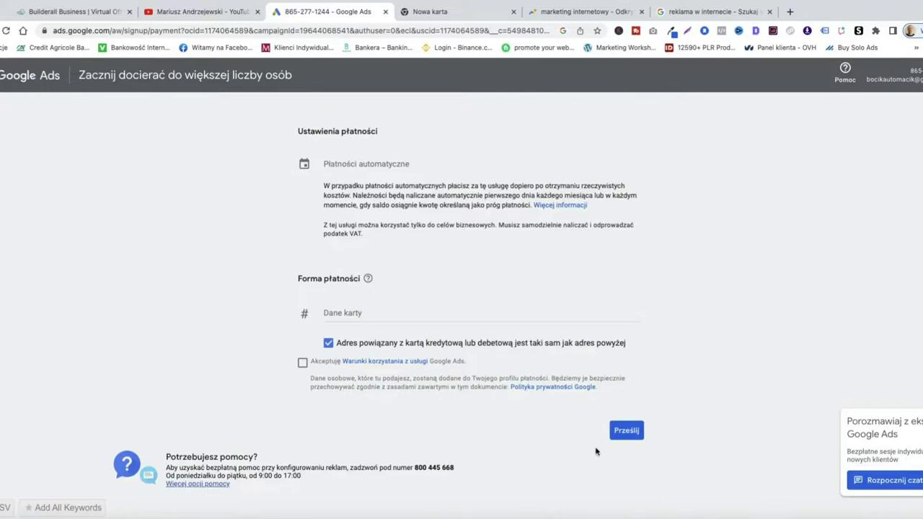
scroll(754, 428, up, 10)
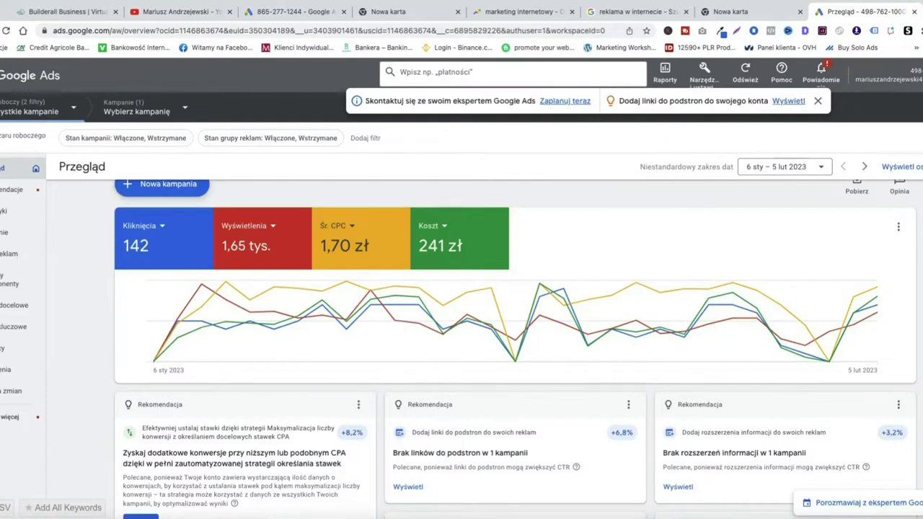
- Examine the existing account's Przegląd page: the clicks, impressions, CPC and cost chart, plus the campaign, search, ad and keyword summaries
scroll(516, 338, up, 1)
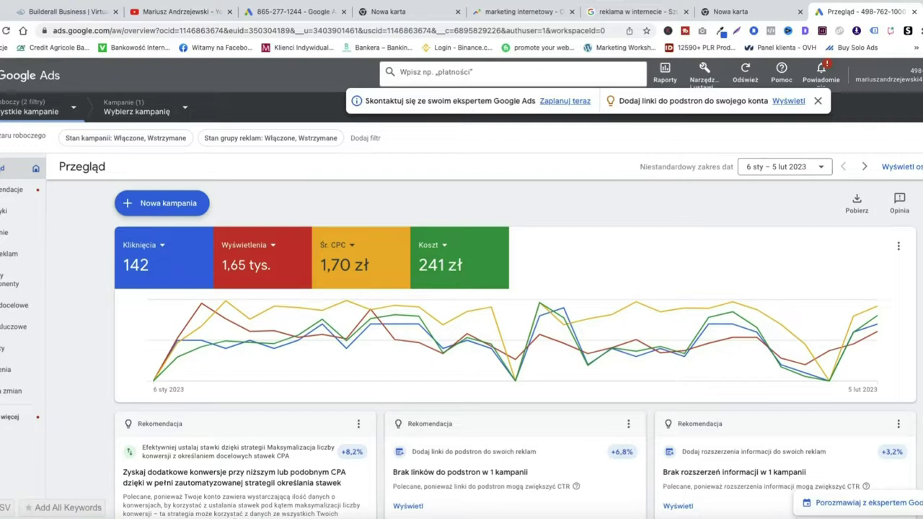
scroll(514, 350, down, 3)
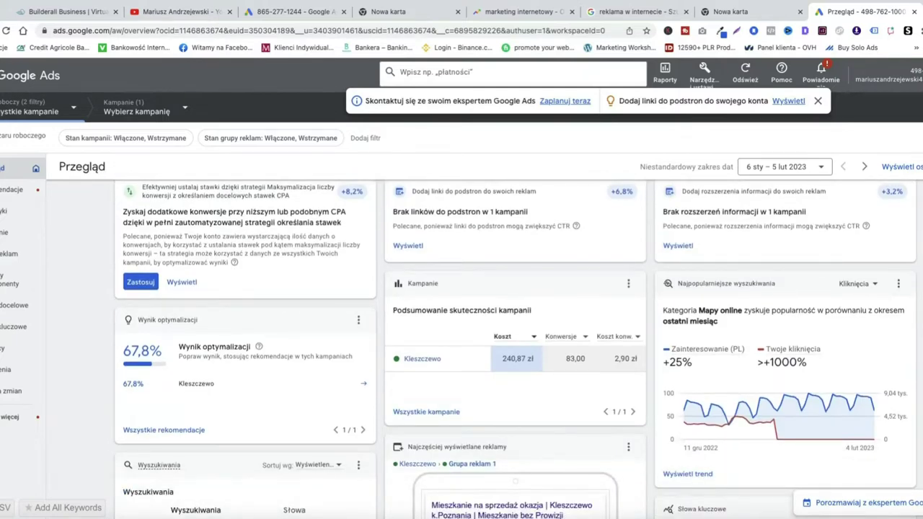
scroll(514, 350, down, 2)
scroll(515, 350, down, 1)
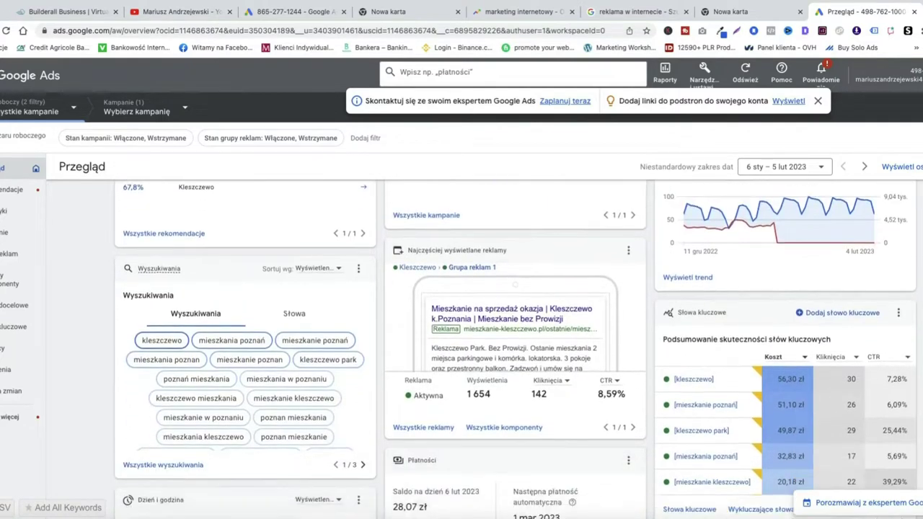
scroll(515, 350, up, 6)
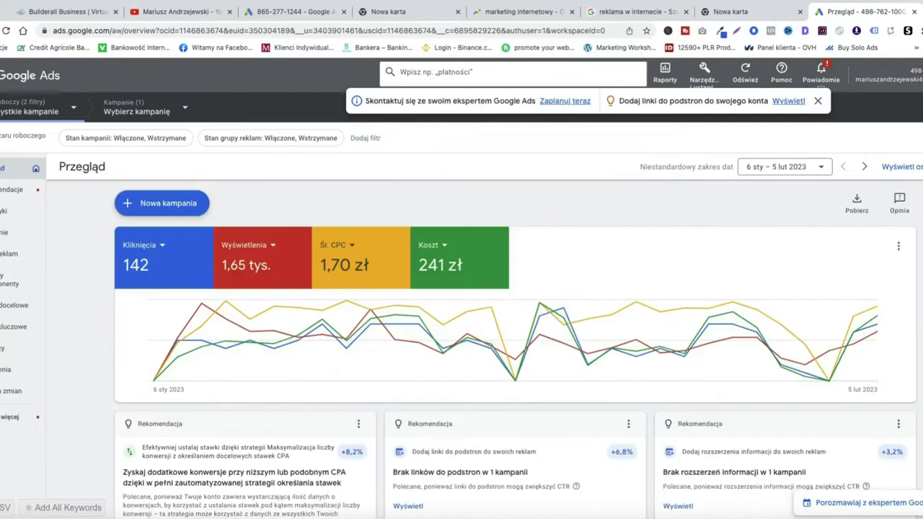